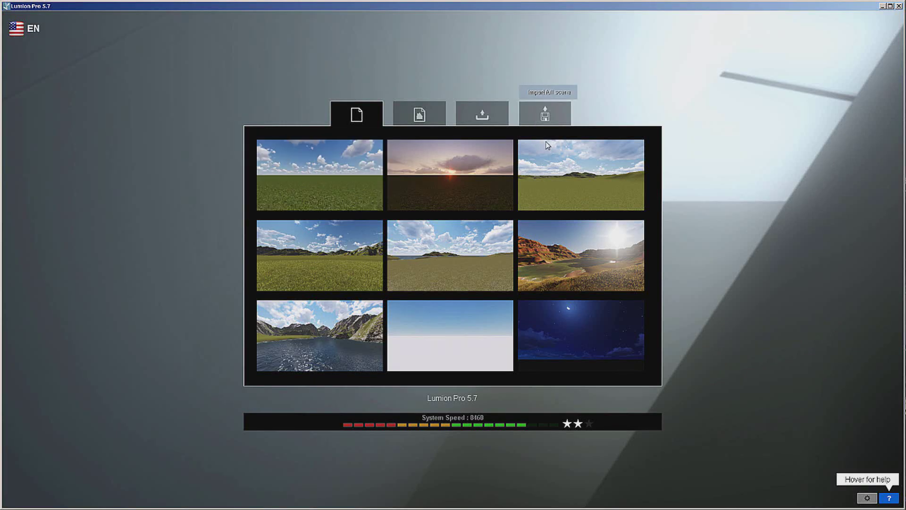
Step: Create a new scene from the flat green grass plain template under a blue, cloudy sky
{"action": "left_click", "coordinate": [419, 116]}
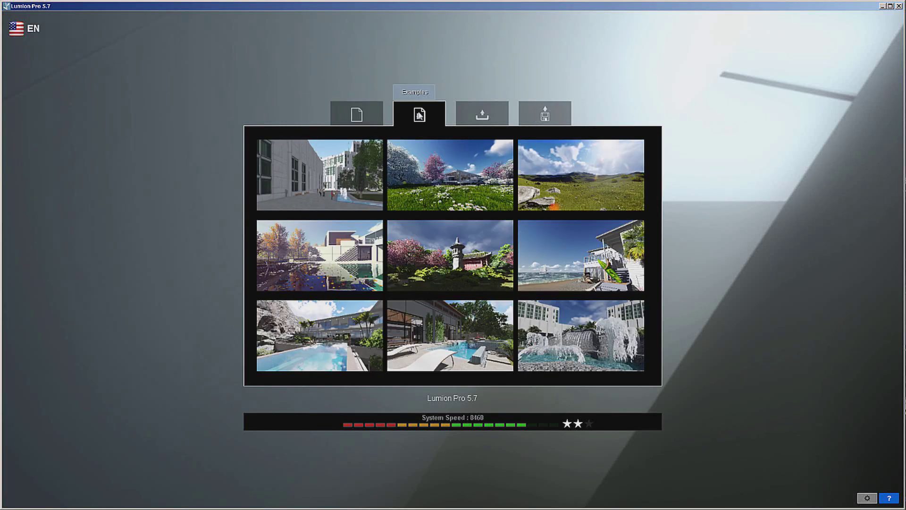
{"action": "left_click", "coordinate": [357, 114]}
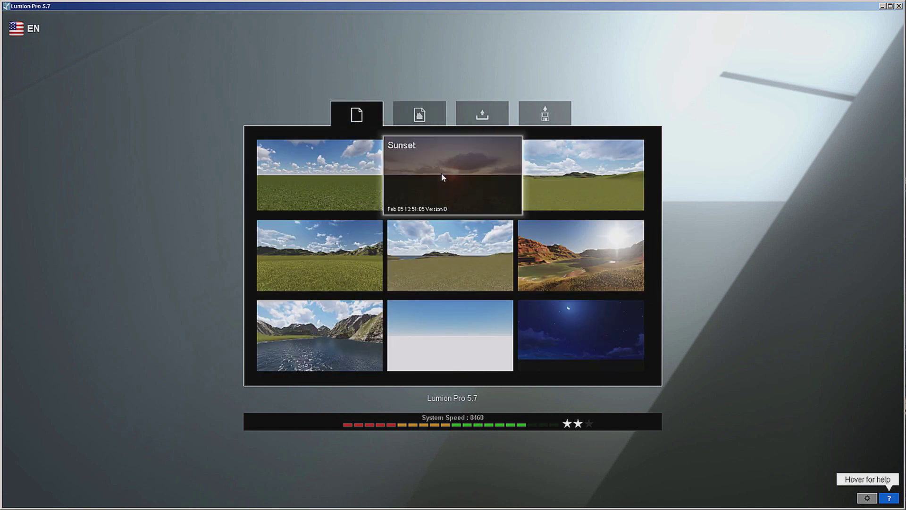
{"action": "left_click", "coordinate": [303, 208]}
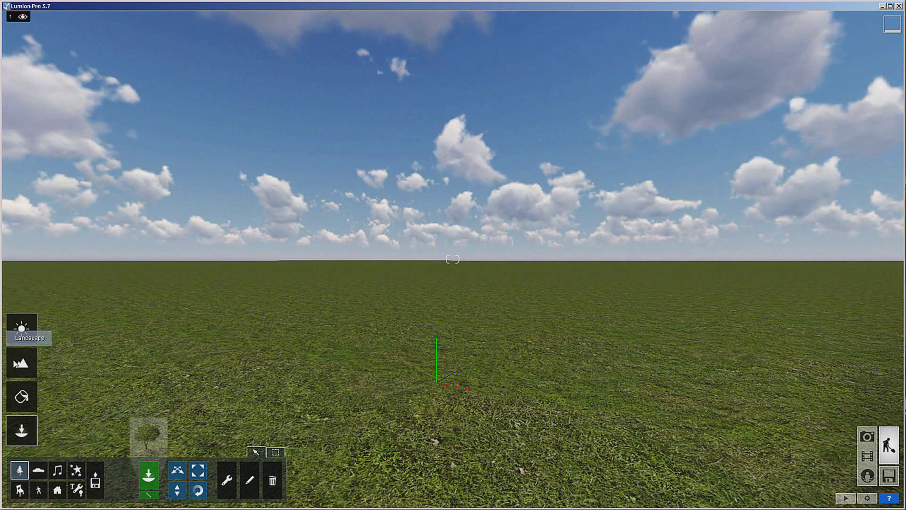
Step: Generate a mountain range around the grass plain with the landscape's terrain presets
{"action": "left_click", "coordinate": [21, 364]}
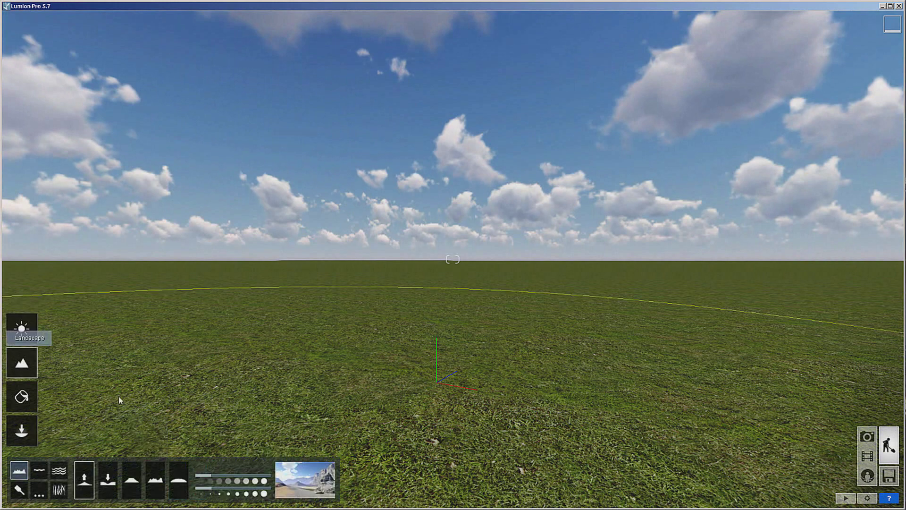
{"action": "left_click", "coordinate": [39, 492]}
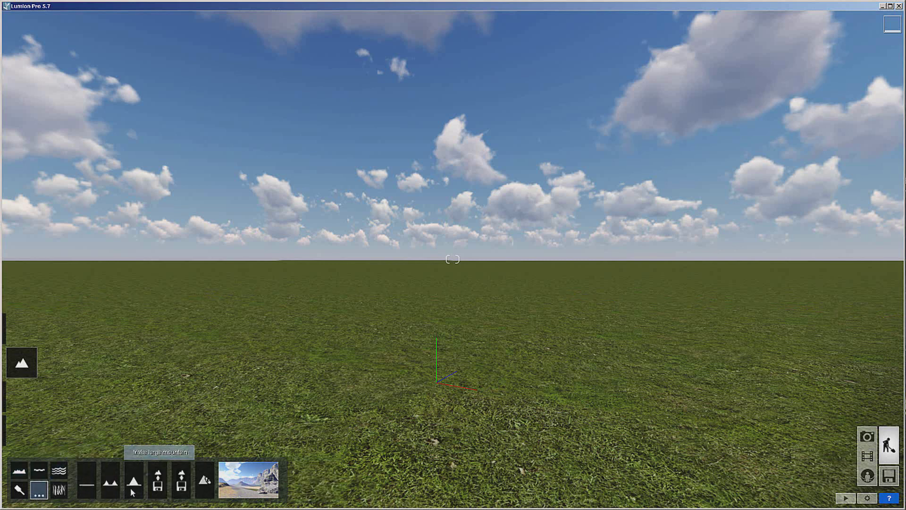
{"action": "left_click", "coordinate": [111, 485]}
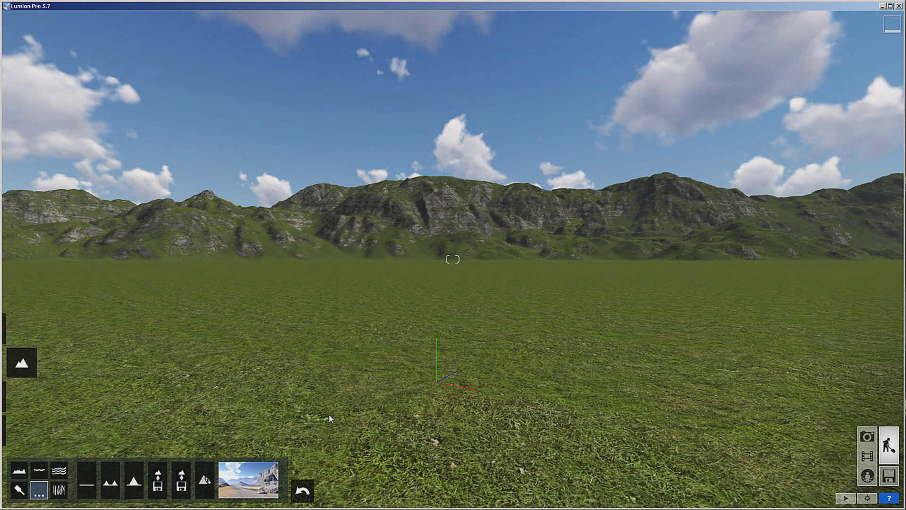
Step: Carve a deep, branching canyon into the plain with the Lower terrain brush, using brush speed 3
{"action": "mouse_move", "coordinate": [22, 363]}
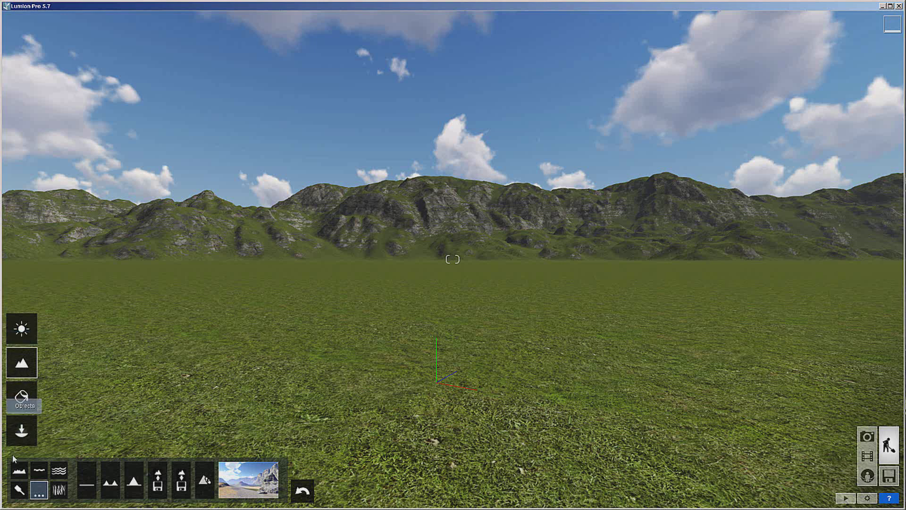
{"action": "left_click", "coordinate": [27, 474]}
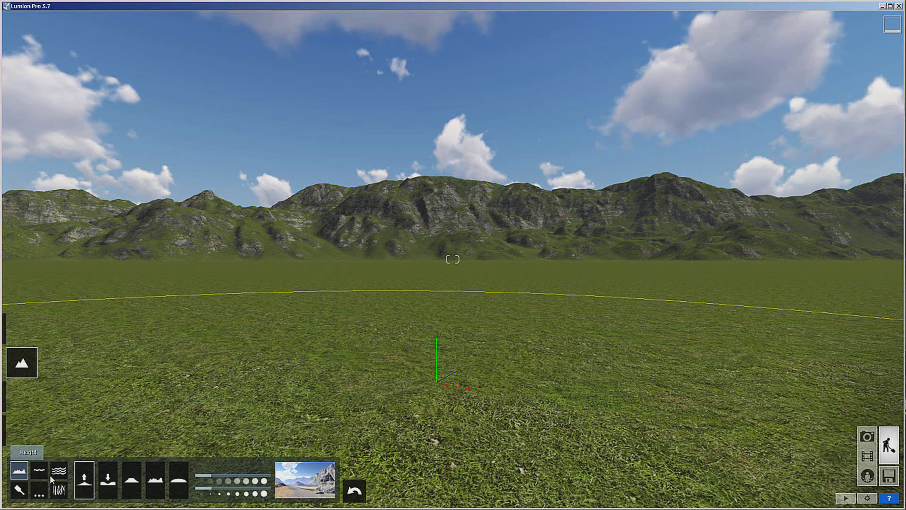
{"action": "left_click", "coordinate": [108, 489]}
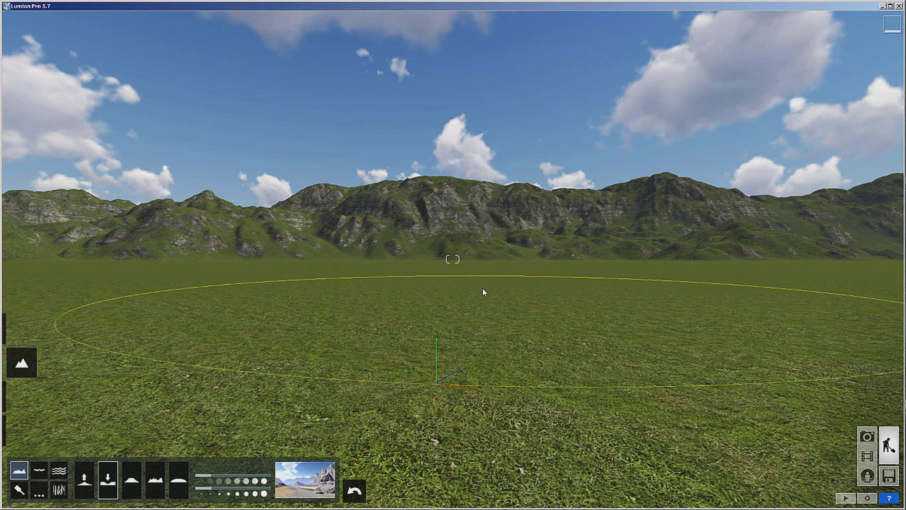
{"action": "mouse_move", "coordinate": [472, 293]}
{"action": "left_mouse_down"}
{"action": "mouse_move", "coordinate": [495, 304]}
{"action": "mouse_move", "coordinate": [462, 318]}
{"action": "mouse_move", "coordinate": [365, 319]}
{"action": "mouse_move", "coordinate": [488, 329]}
{"action": "mouse_move", "coordinate": [491, 394]}
{"action": "mouse_move", "coordinate": [476, 320]}
{"action": "mouse_move", "coordinate": [477, 416]}
{"action": "mouse_move", "coordinate": [471, 310]}
{"action": "mouse_move", "coordinate": [492, 437]}
{"action": "mouse_move", "coordinate": [496, 329]}
{"action": "mouse_move", "coordinate": [499, 453]}
{"action": "mouse_move", "coordinate": [475, 317]}
{"action": "mouse_move", "coordinate": [418, 357]}
{"action": "mouse_move", "coordinate": [189, 287]}
{"action": "mouse_move", "coordinate": [468, 319]}
{"action": "mouse_move", "coordinate": [552, 348]}
{"action": "mouse_move", "coordinate": [223, 299]}
{"action": "left_mouse_up"}
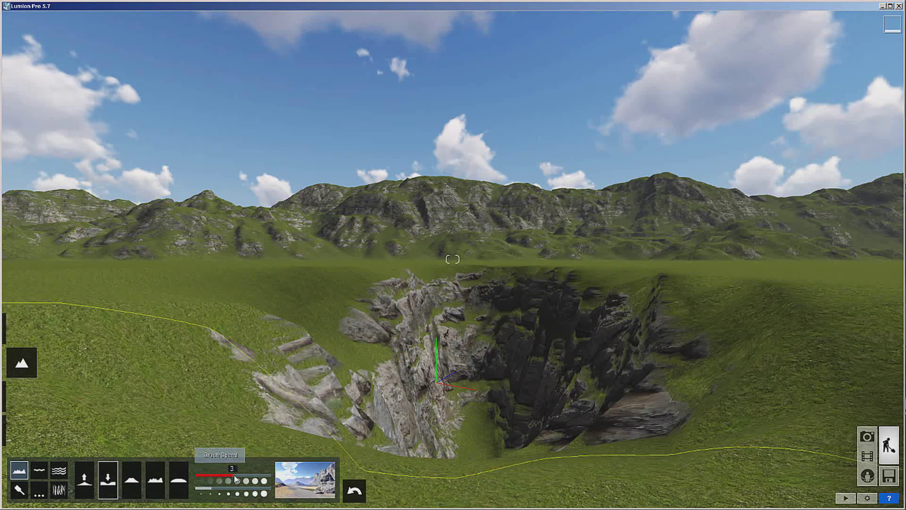
{"action": "mouse_move", "coordinate": [399, 339]}
{"action": "left_mouse_down"}
{"action": "mouse_move", "coordinate": [427, 353]}
{"action": "mouse_move", "coordinate": [103, 293]}
{"action": "mouse_move", "coordinate": [434, 341]}
{"action": "mouse_move", "coordinate": [636, 350]}
{"action": "mouse_move", "coordinate": [505, 363]}
{"action": "mouse_move", "coordinate": [500, 300]}
{"action": "mouse_move", "coordinate": [656, 349]}
{"action": "mouse_move", "coordinate": [866, 322]}
{"action": "mouse_move", "coordinate": [697, 338]}
{"action": "mouse_move", "coordinate": [557, 339]}
{"action": "mouse_move", "coordinate": [840, 306]}
{"action": "mouse_move", "coordinate": [609, 328]}
{"action": "mouse_move", "coordinate": [673, 328]}
{"action": "mouse_move", "coordinate": [757, 345]}
{"action": "mouse_move", "coordinate": [453, 390]}
{"action": "mouse_move", "coordinate": [468, 372]}
{"action": "mouse_move", "coordinate": [468, 255]}
{"action": "mouse_move", "coordinate": [472, 318]}
{"action": "mouse_move", "coordinate": [462, 269]}
{"action": "left_mouse_up"}
{"action": "mouse_move", "coordinate": [464, 300]}
{"action": "left_mouse_down"}
{"action": "mouse_move", "coordinate": [480, 386]}
{"action": "mouse_move", "coordinate": [474, 267]}
{"action": "mouse_move", "coordinate": [482, 431]}
{"action": "mouse_move", "coordinate": [471, 374]}
{"action": "mouse_move", "coordinate": [372, 378]}
{"action": "mouse_move", "coordinate": [189, 339]}
{"action": "mouse_move", "coordinate": [37, 322]}
{"action": "mouse_move", "coordinate": [156, 347]}
{"action": "mouse_move", "coordinate": [89, 361]}
{"action": "mouse_move", "coordinate": [416, 405]}
{"action": "mouse_move", "coordinate": [129, 403]}
{"action": "mouse_move", "coordinate": [828, 402]}
{"action": "mouse_move", "coordinate": [833, 382]}
{"action": "mouse_move", "coordinate": [901, 361]}
{"action": "mouse_move", "coordinate": [605, 394]}
{"action": "mouse_move", "coordinate": [538, 389]}
{"action": "mouse_move", "coordinate": [826, 388]}
{"action": "mouse_move", "coordinate": [871, 355]}
{"action": "mouse_move", "coordinate": [797, 383]}
{"action": "mouse_move", "coordinate": [648, 365]}
{"action": "mouse_move", "coordinate": [802, 364]}
{"action": "mouse_move", "coordinate": [478, 362]}
{"action": "mouse_move", "coordinate": [480, 316]}
{"action": "mouse_move", "coordinate": [476, 323]}
{"action": "mouse_move", "coordinate": [469, 299]}
{"action": "mouse_move", "coordinate": [487, 421]}
{"action": "mouse_move", "coordinate": [470, 290]}
{"action": "mouse_move", "coordinate": [474, 401]}
{"action": "left_mouse_up"}
{"action": "key", "text": "ctrl+z"}
{"action": "key", "text": "ctrl+z"}
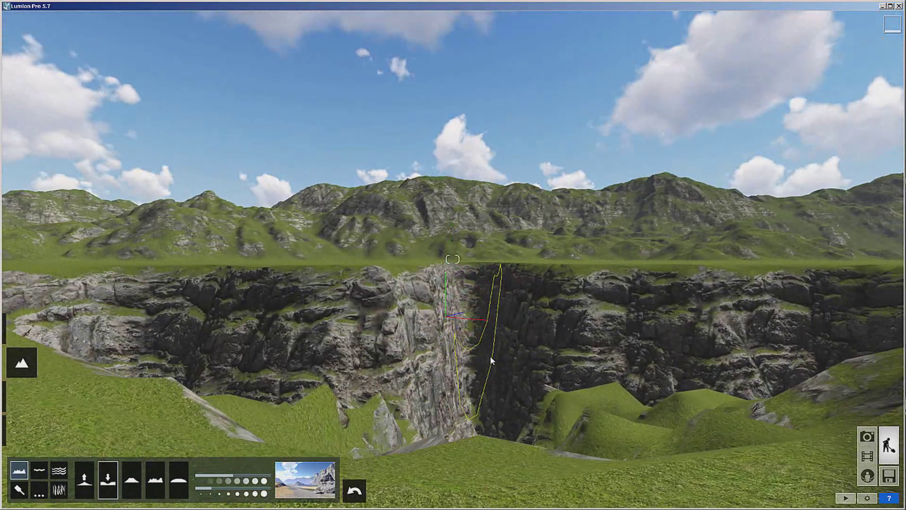
Step: Smooth the bumpy ground on the canyon floor and along its near slope at a reduced brush speed
{"action": "mouse_move", "coordinate": [479, 399]}
{"action": "right_mouse_down"}
{"action": "mouse_move", "coordinate": [479, 444]}
{"action": "mouse_move", "coordinate": [527, 260]}
{"action": "right_mouse_up"}
{"action": "key", "text": "w"}
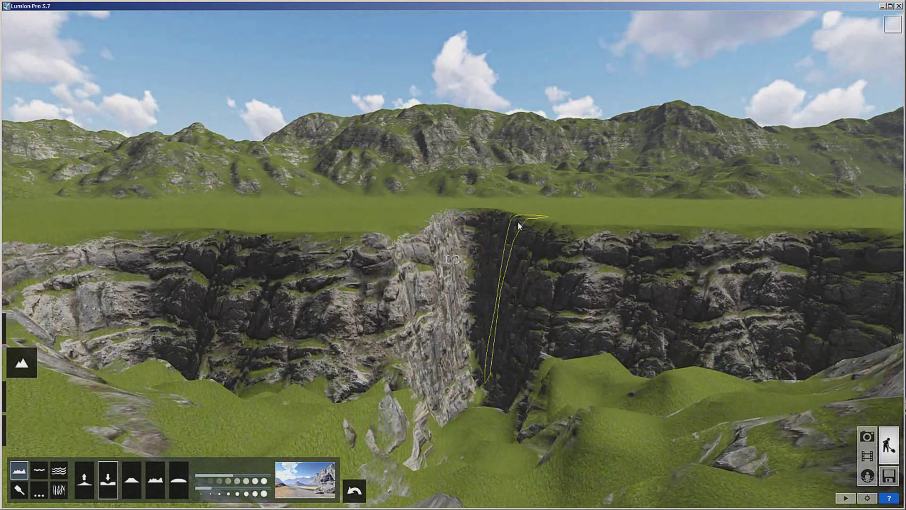
{"action": "right_click_drag", "start_coordinate": [510, 261], "coordinate": [504, 289]}
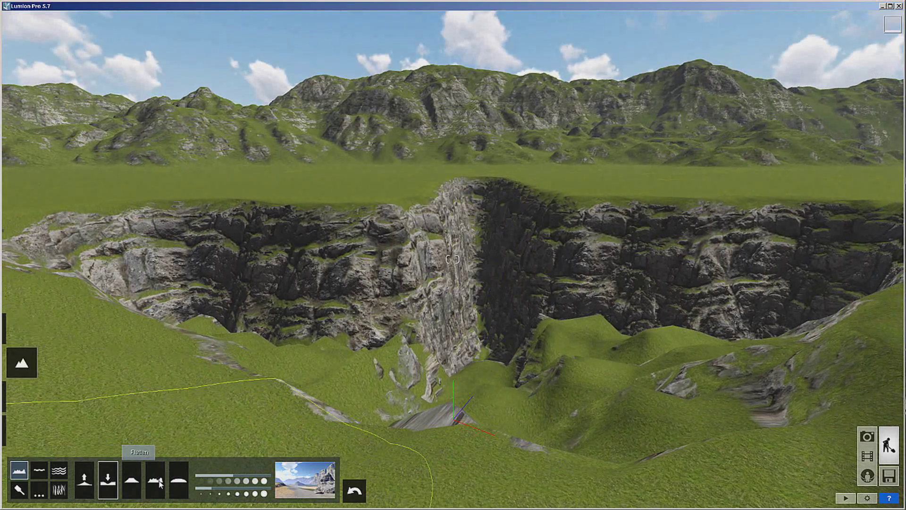
{"action": "left_click", "coordinate": [178, 480]}
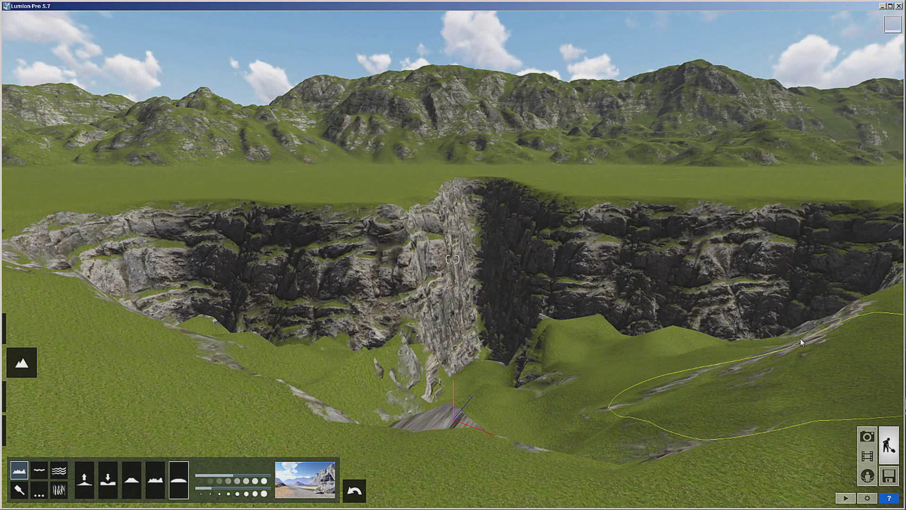
{"action": "left_click", "coordinate": [210, 473]}
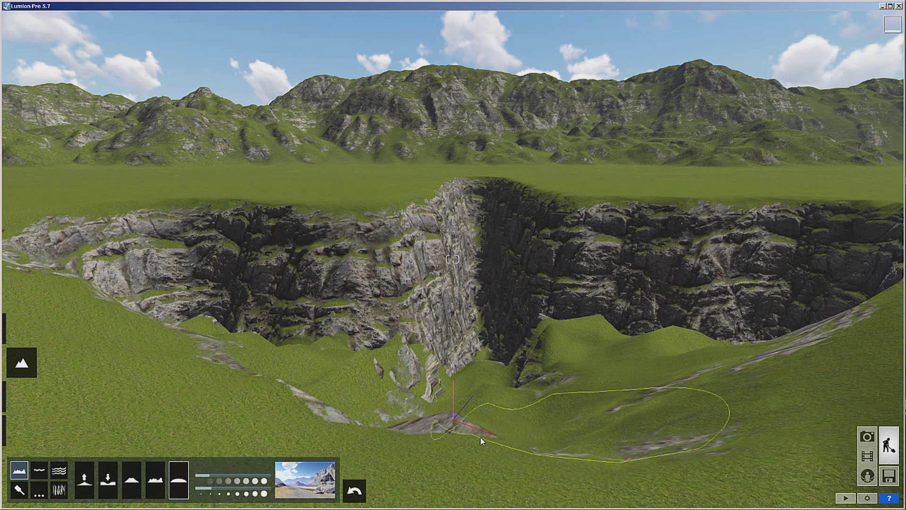
{"action": "mouse_move", "coordinate": [479, 441]}
{"action": "left_mouse_down"}
{"action": "mouse_move", "coordinate": [310, 351]}
{"action": "mouse_move", "coordinate": [282, 346]}
{"action": "mouse_move", "coordinate": [280, 358]}
{"action": "mouse_move", "coordinate": [280, 349]}
{"action": "mouse_move", "coordinate": [255, 347]}
{"action": "mouse_move", "coordinate": [244, 358]}
{"action": "mouse_move", "coordinate": [394, 382]}
{"action": "mouse_move", "coordinate": [527, 367]}
{"action": "mouse_move", "coordinate": [641, 378]}
{"action": "mouse_move", "coordinate": [516, 372]}
{"action": "left_mouse_up"}
{"action": "left_click_drag", "start_coordinate": [537, 336], "coordinate": [540, 338]}
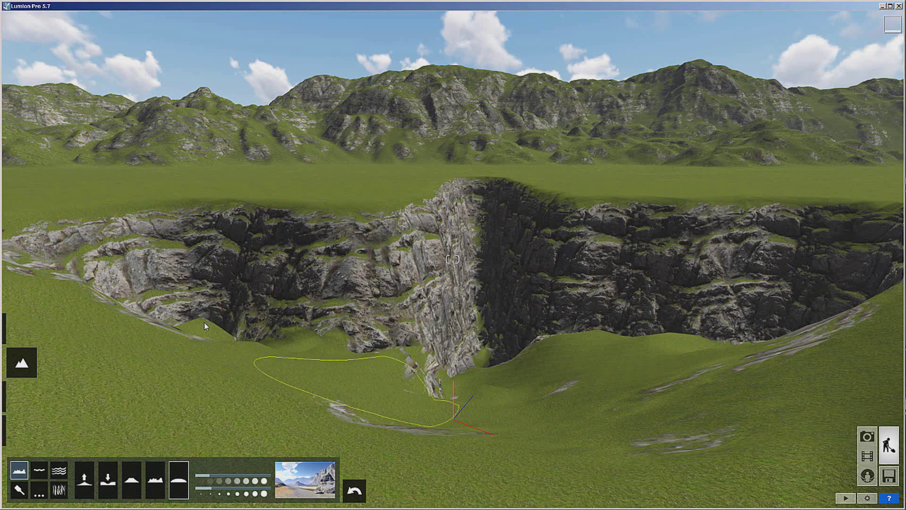
{"action": "mouse_move", "coordinate": [519, 403]}
{"action": "left_mouse_down"}
{"action": "mouse_move", "coordinate": [620, 423]}
{"action": "mouse_move", "coordinate": [642, 373]}
{"action": "left_mouse_up"}
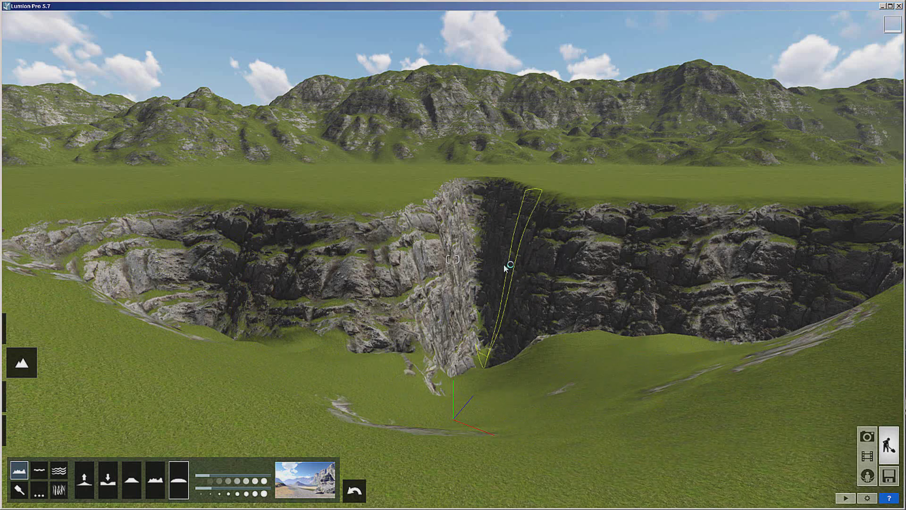
Step: Change the landscape preset to the snowy terrain with dark rock
{"action": "scroll", "coordinate": [543, 354], "scroll_direction": "up", "scroll_amount": 3}
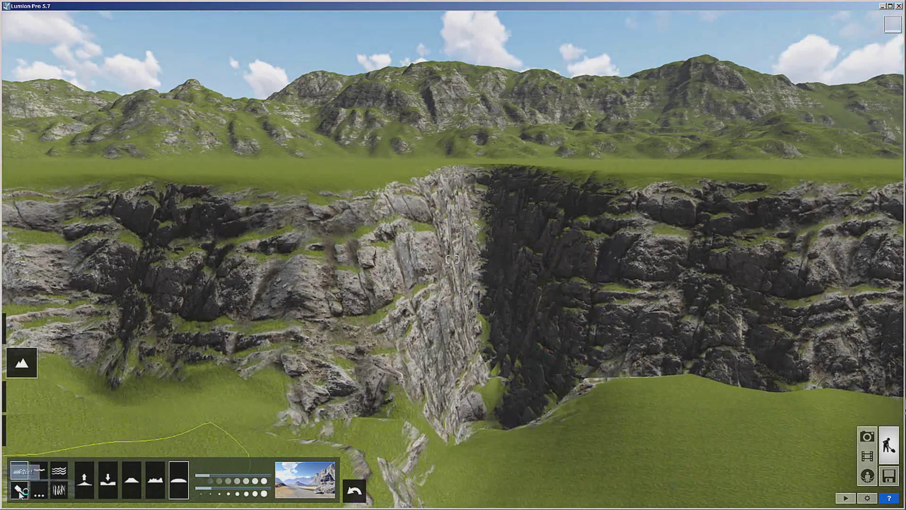
{"action": "left_click", "coordinate": [20, 492]}
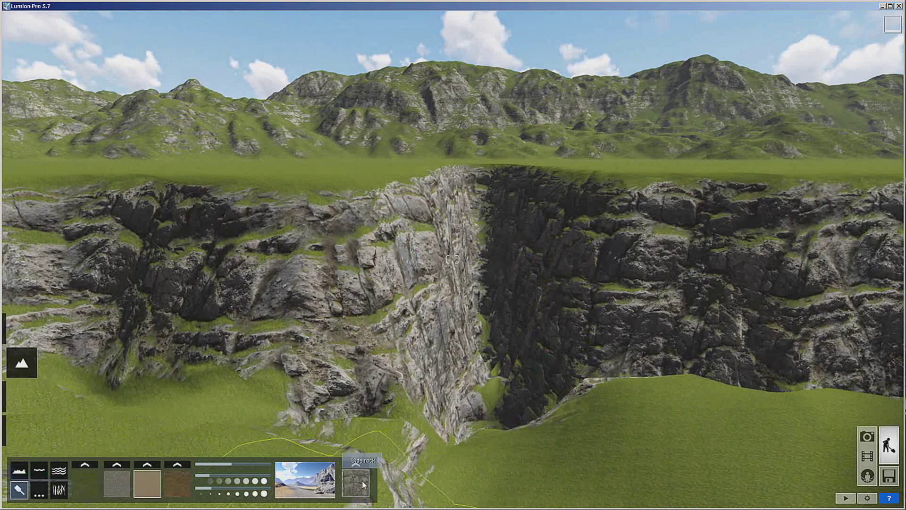
{"action": "left_click", "coordinate": [18, 472]}
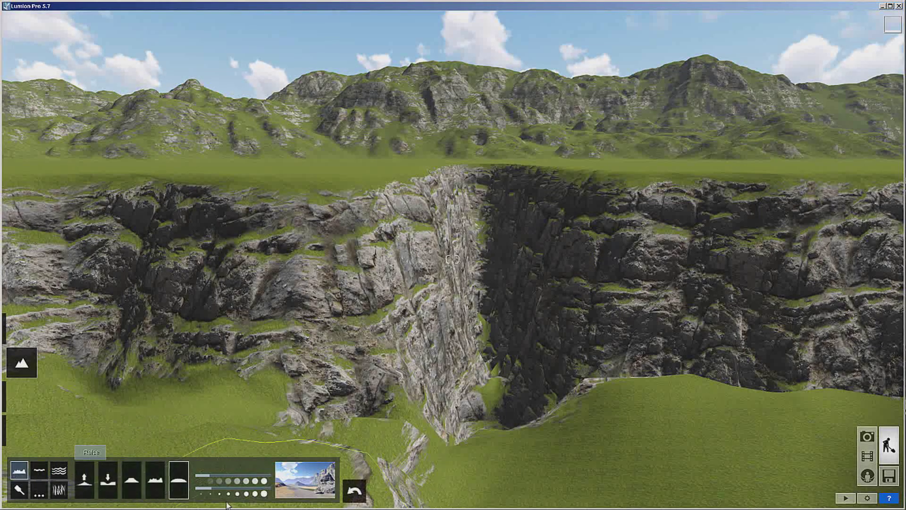
{"action": "left_click", "coordinate": [305, 476]}
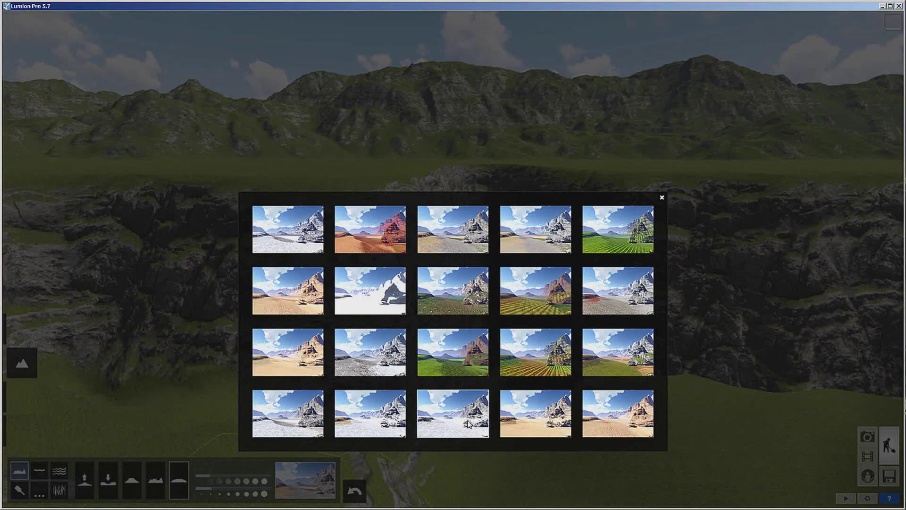
{"action": "left_click", "coordinate": [322, 437]}
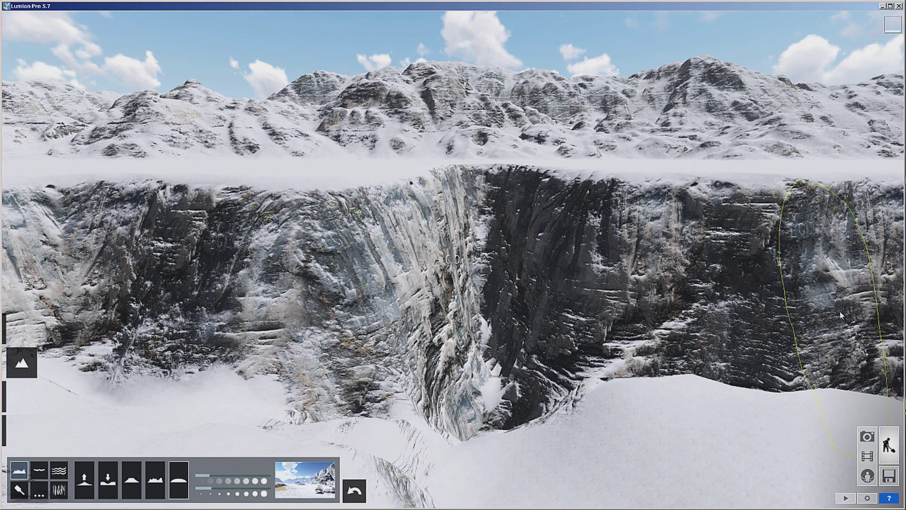
Step: Replace the landscape's side rock texture with EuropeSideRock
{"action": "left_click", "coordinate": [19, 489]}
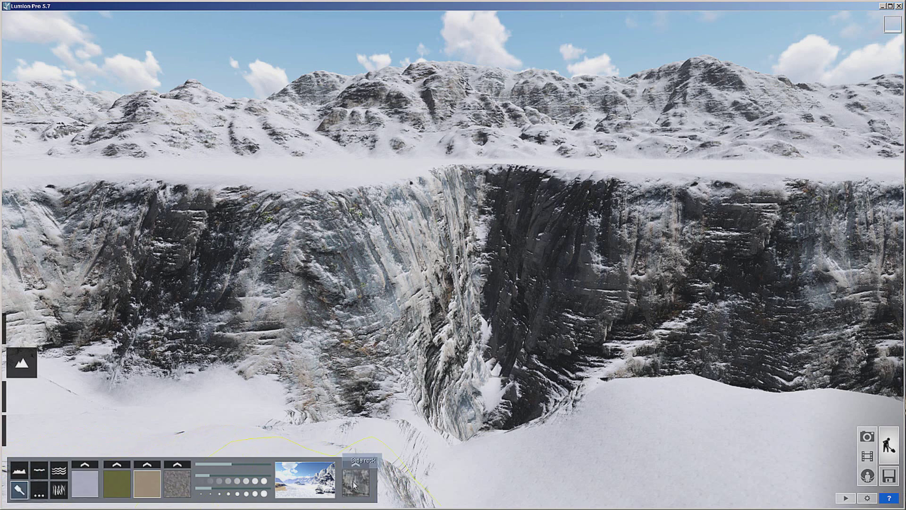
{"action": "left_click", "coordinate": [355, 464]}
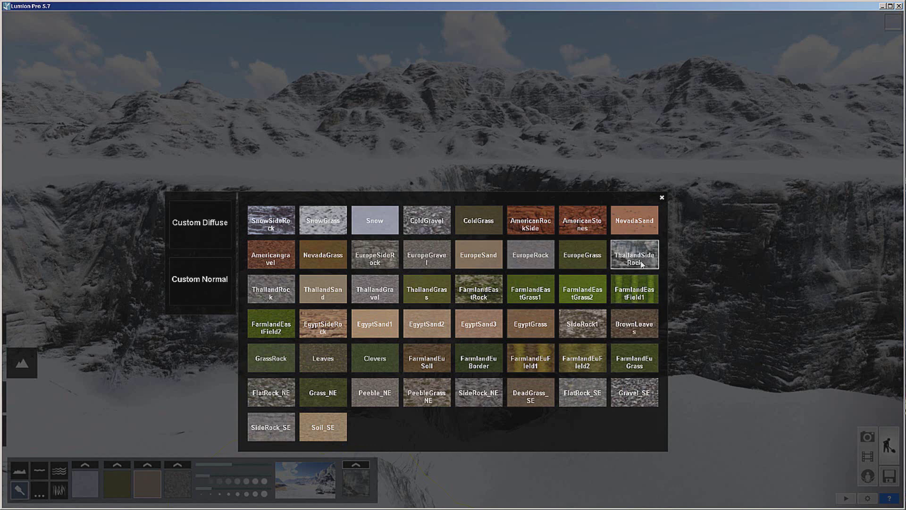
{"action": "left_click", "coordinate": [385, 262]}
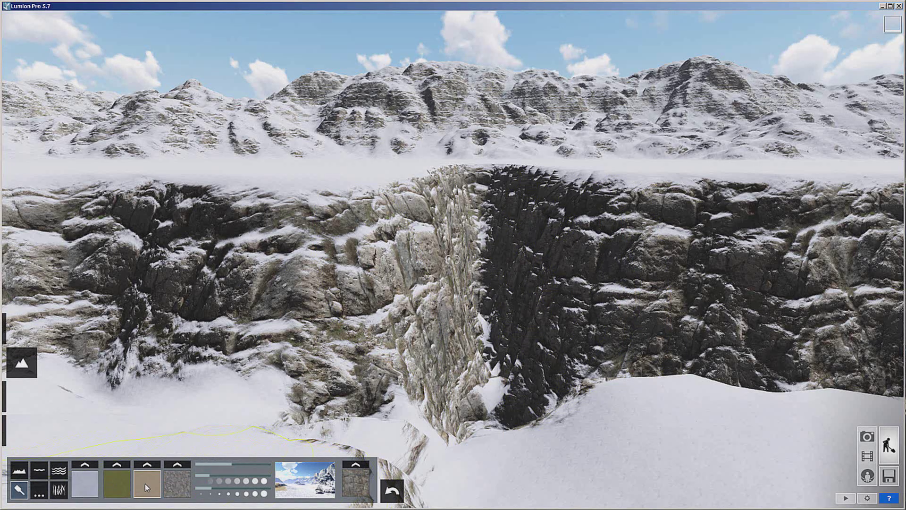
Step: Try placing and resizing a rectangular water plane on the canyon floor, and delete it
{"action": "left_click", "coordinate": [40, 471]}
{"action": "left_click", "coordinate": [248, 363]}
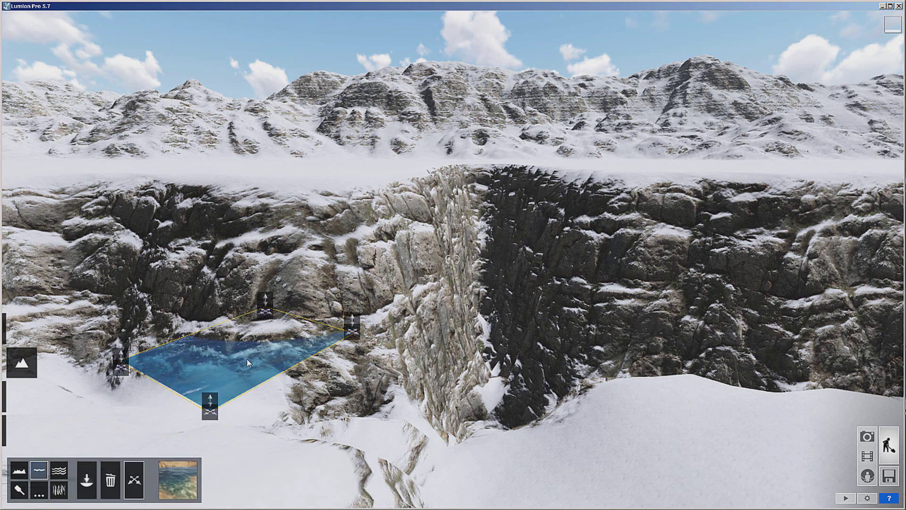
{"action": "left_click_drag", "start_coordinate": [210, 405], "coordinate": [296, 416]}
{"action": "left_click", "coordinate": [110, 480]}
{"action": "left_click", "coordinate": [248, 382]}
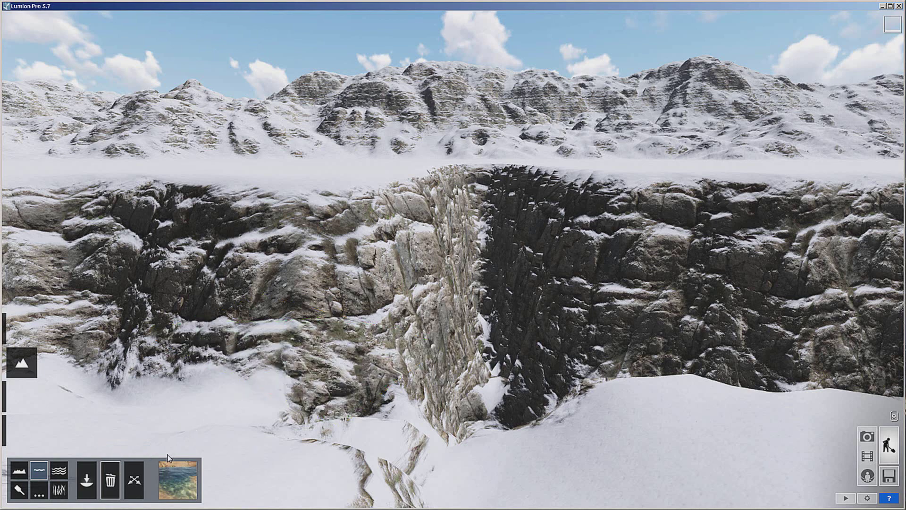
Step: Turn on the ocean and lower its height so the cliffs rise above the water
{"action": "left_click", "coordinate": [63, 474]}
{"action": "left_click", "coordinate": [99, 480]}
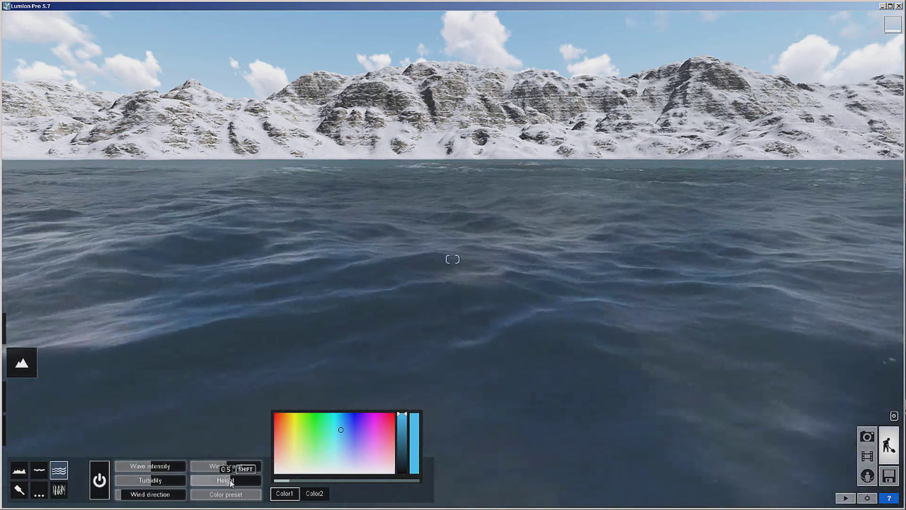
{"action": "mouse_move", "coordinate": [231, 482]}
{"action": "left_mouse_down"}
{"action": "mouse_move", "coordinate": [2, 481]}
{"action": "mouse_move", "coordinate": [412, 333]}
{"action": "mouse_move", "coordinate": [142, 481]}
{"action": "mouse_move", "coordinate": [231, 486]}
{"action": "left_mouse_up"}
Step: Increase the ocean's wave intensity for rougher, foamier water and adjust its color preset
{"action": "mouse_move", "coordinate": [152, 467]}
{"action": "left_click_drag", "start_coordinate": [153, 467], "coordinate": [168, 473]}
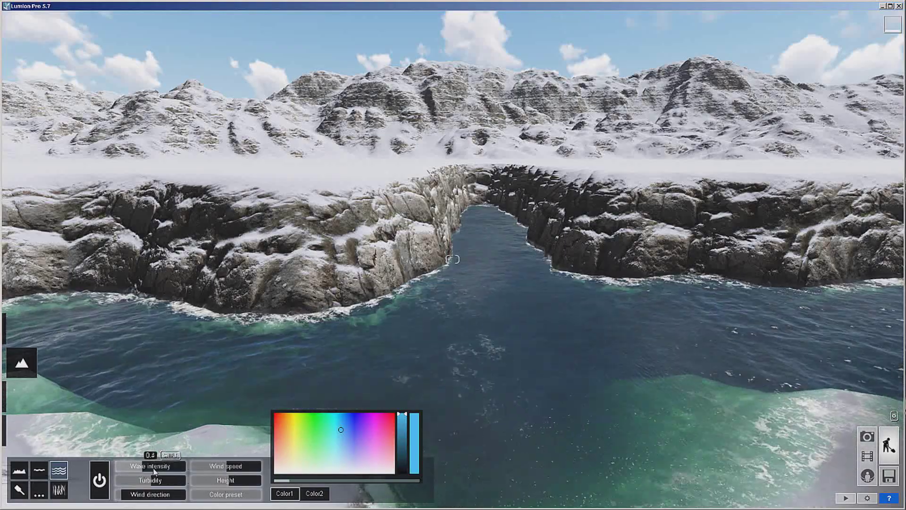
{"action": "left_click_drag", "start_coordinate": [160, 469], "coordinate": [127, 492]}
{"action": "left_click_drag", "start_coordinate": [227, 490], "coordinate": [585, 356]}
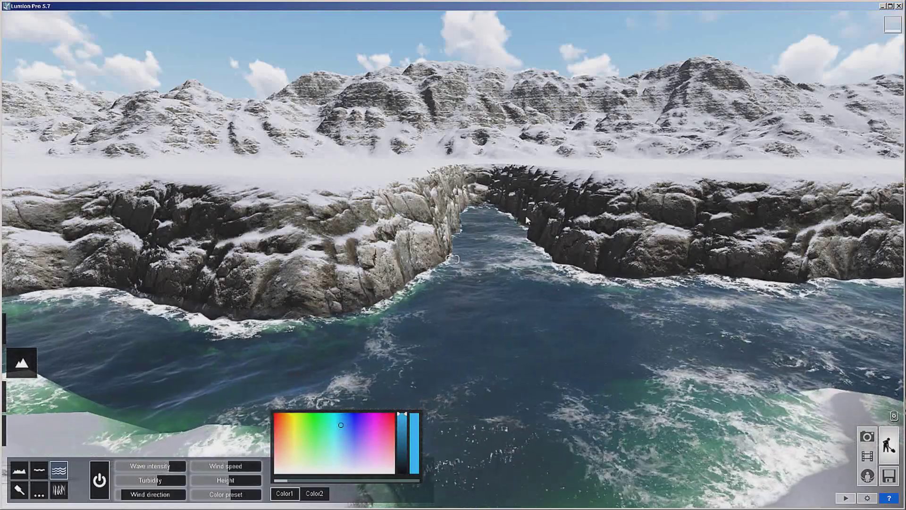
Step: Start recording a movie clip in slot 1 and capture the current canyon view as its first camera keyframe
{"action": "left_click", "coordinate": [867, 456]}
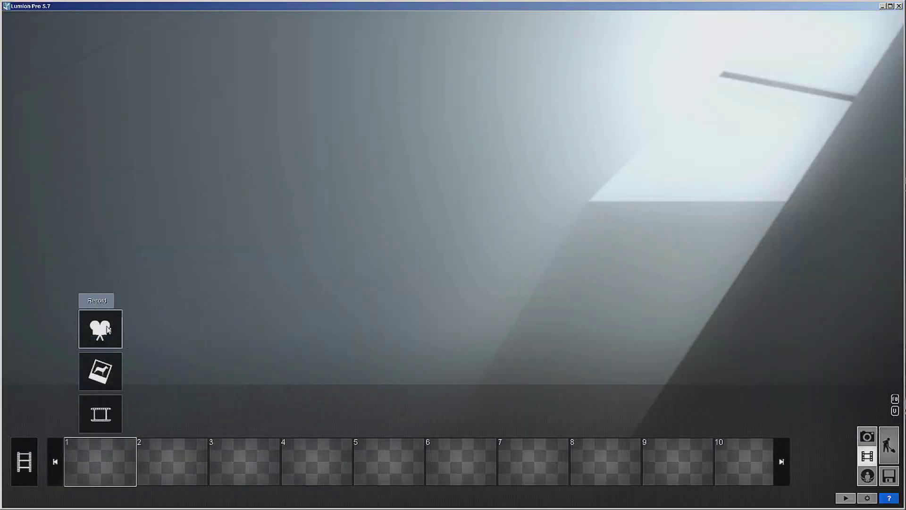
{"action": "left_click", "coordinate": [108, 329]}
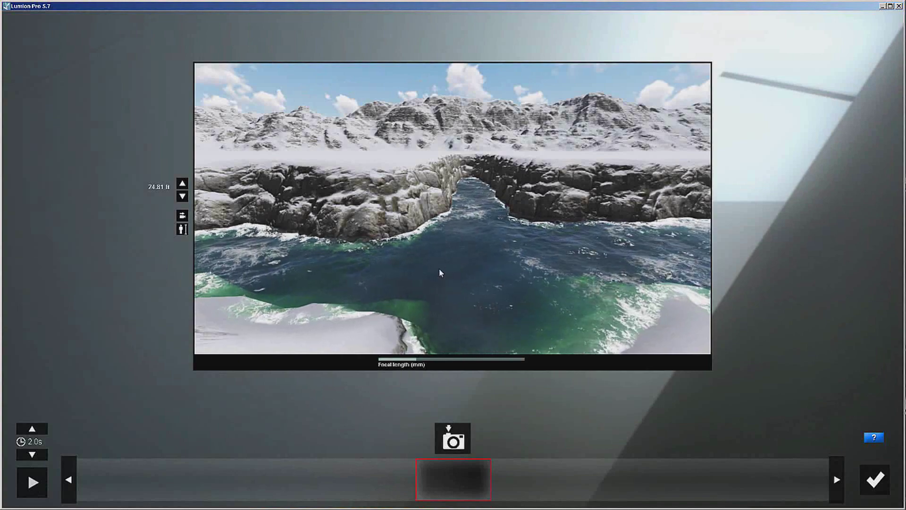
{"action": "left_click", "coordinate": [456, 443]}
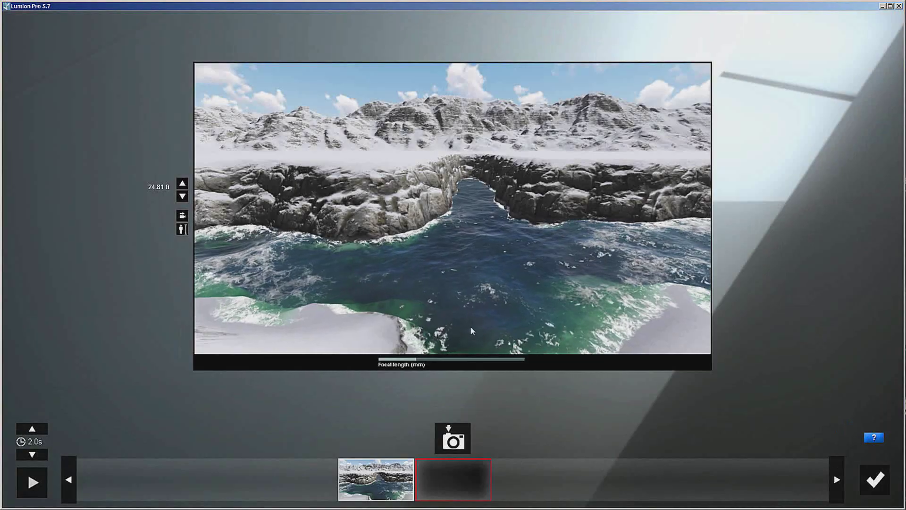
Step: Fly the camera forward and higher over the water, tilt it down toward the foam, and capture the second keyframe
{"action": "key", "text": "w"}
{"action": "key", "text": "q"}
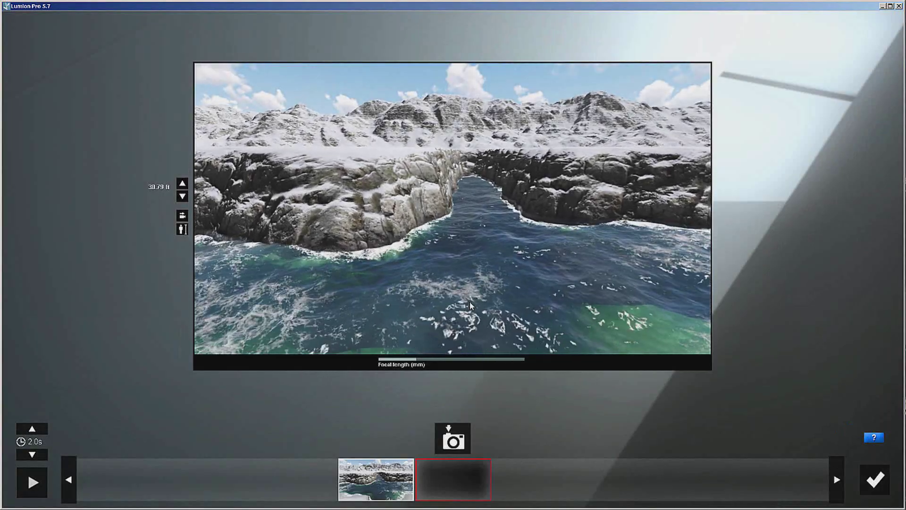
{"action": "key", "text": "q"}
{"action": "key", "text": "w"}
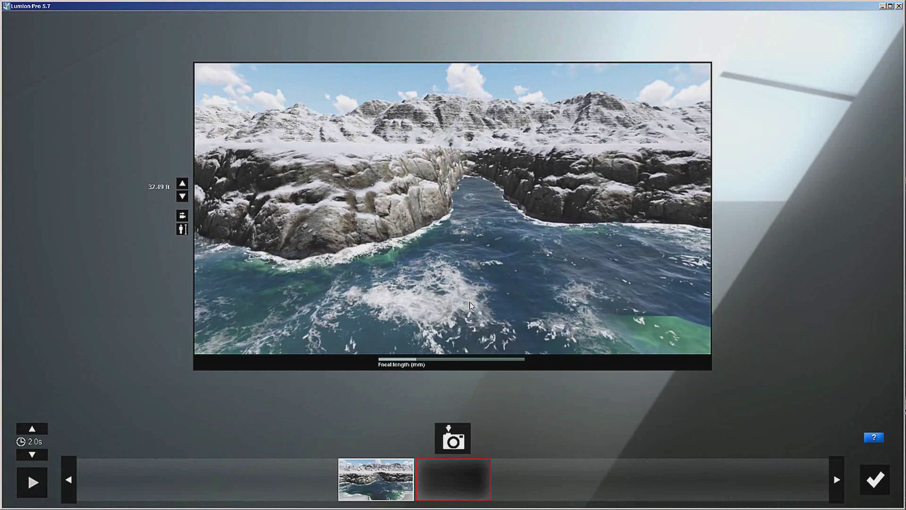
{"action": "key", "text": "w"}
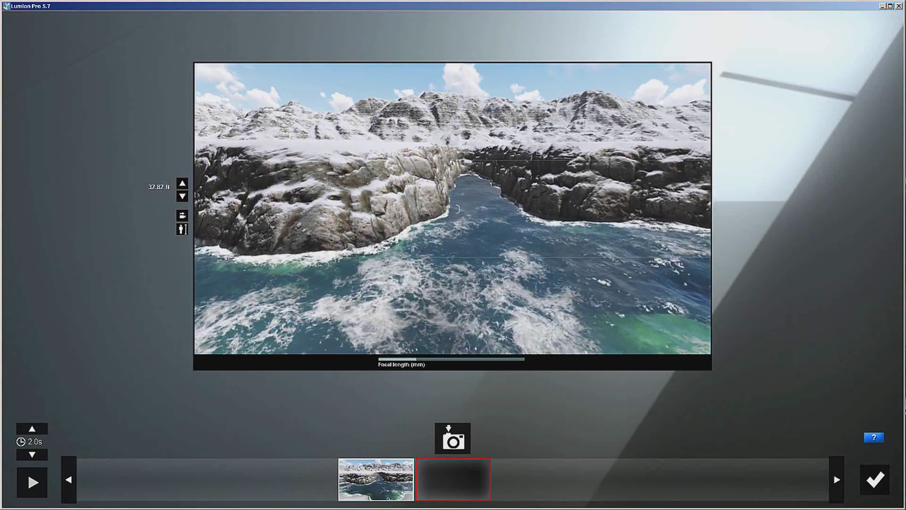
{"action": "right_click_drag", "start_coordinate": [470, 306], "coordinate": [470, 349]}
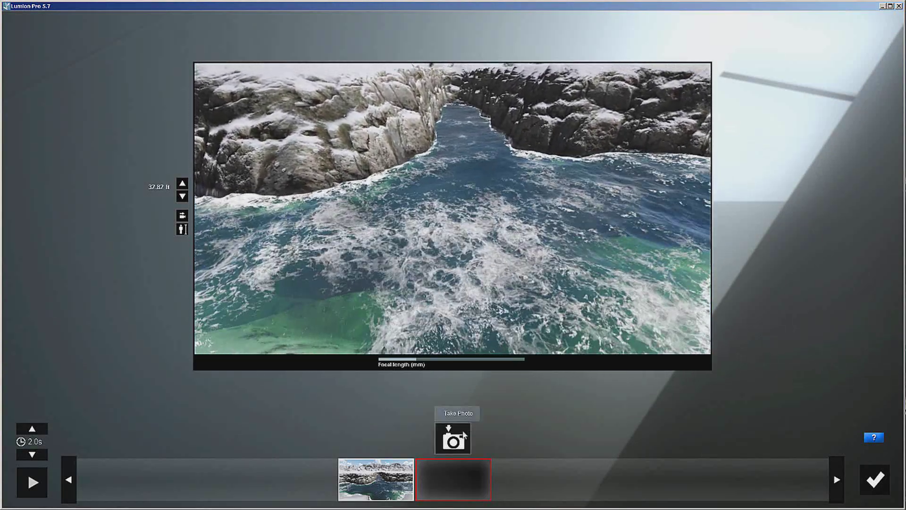
{"action": "left_click", "coordinate": [453, 439]}
Step: Tilt the camera back up to the mountains, move forward and rise above the cliffs, and capture the third keyframe
{"action": "right_click_drag", "start_coordinate": [498, 218], "coordinate": [497, 182]}
{"action": "key", "text": "w"}
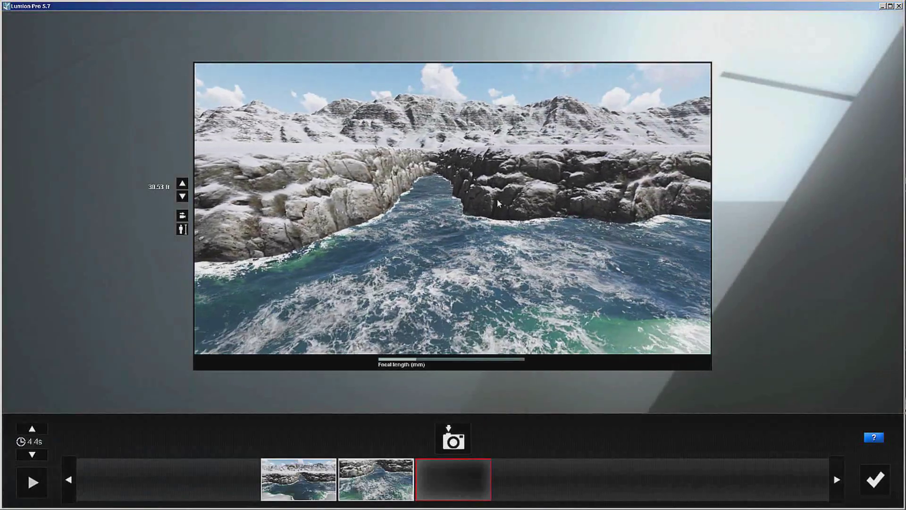
{"action": "key", "text": "q"}
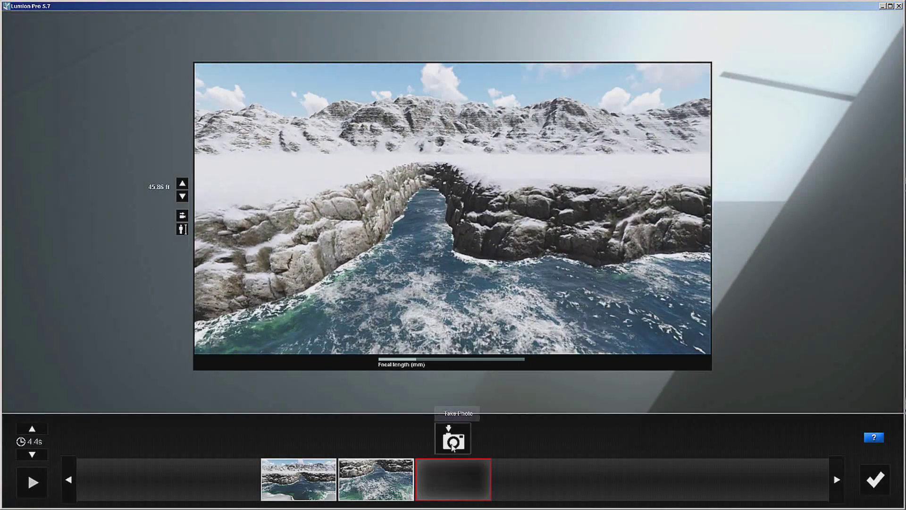
{"action": "left_click", "coordinate": [454, 447]}
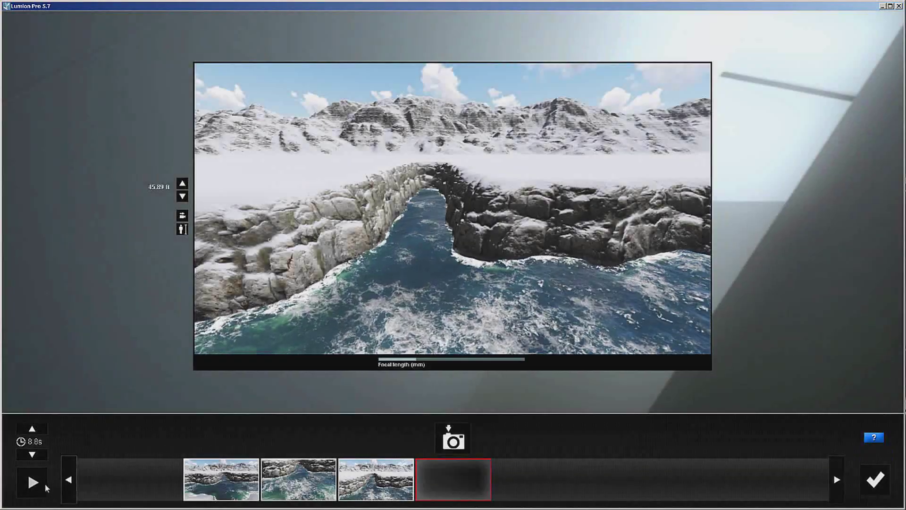
Step: Preview the three-keyframe fly-through and accept it as the clip
{"action": "left_click", "coordinate": [45, 487]}
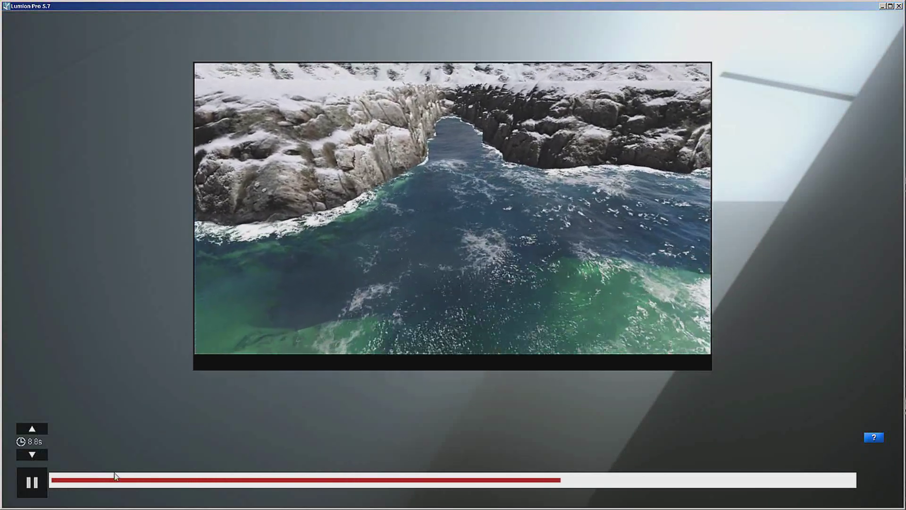
{"action": "left_click", "coordinate": [33, 482]}
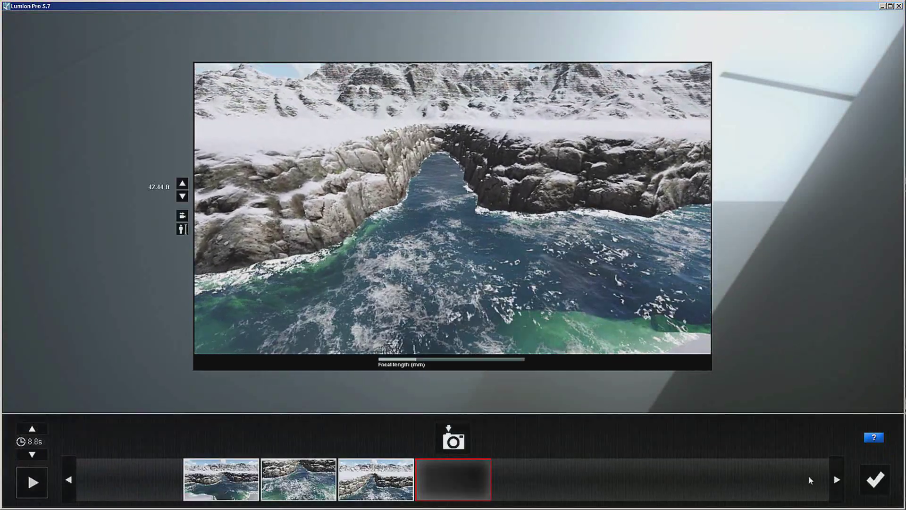
{"action": "left_click", "coordinate": [880, 486]}
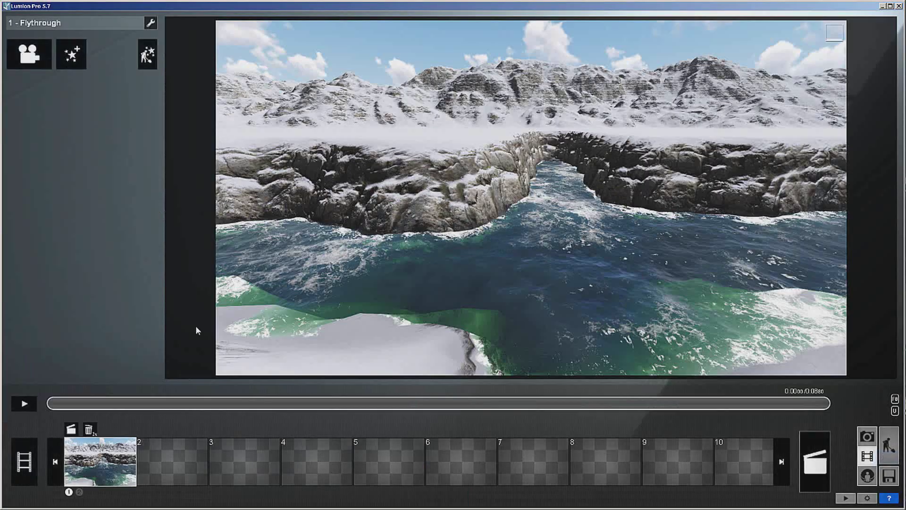
Step: Add a Snow weather effect to fly-through clip 1 and set its Cloudy value to 0.2
{"action": "left_click", "coordinate": [28, 465]}
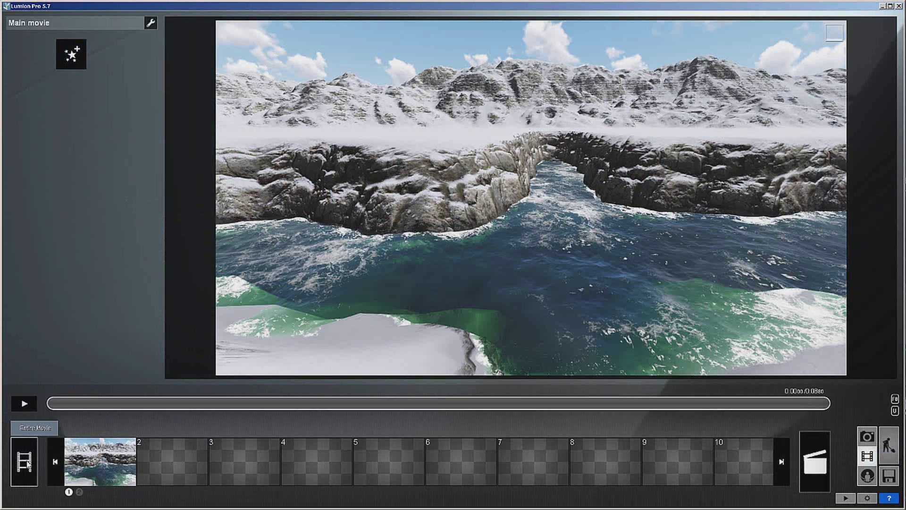
{"action": "left_click", "coordinate": [85, 470]}
{"action": "left_click", "coordinate": [73, 54]}
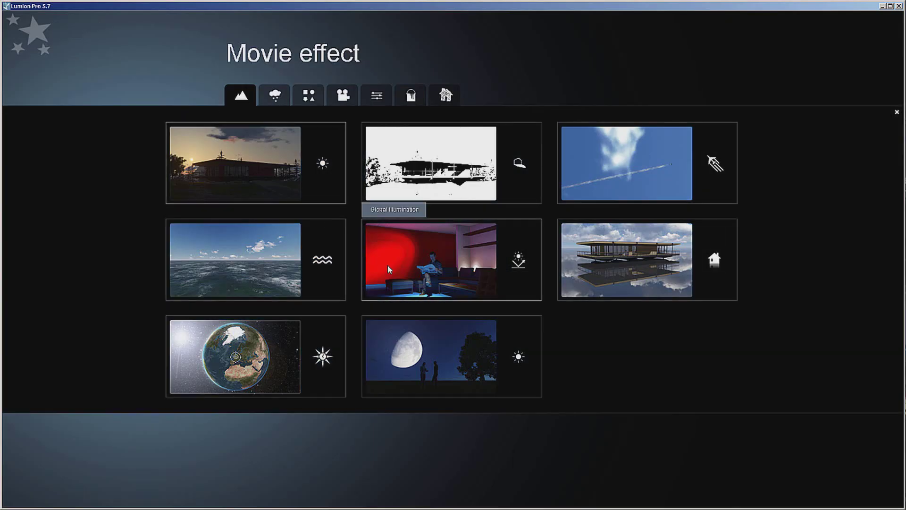
{"action": "left_click", "coordinate": [276, 100]}
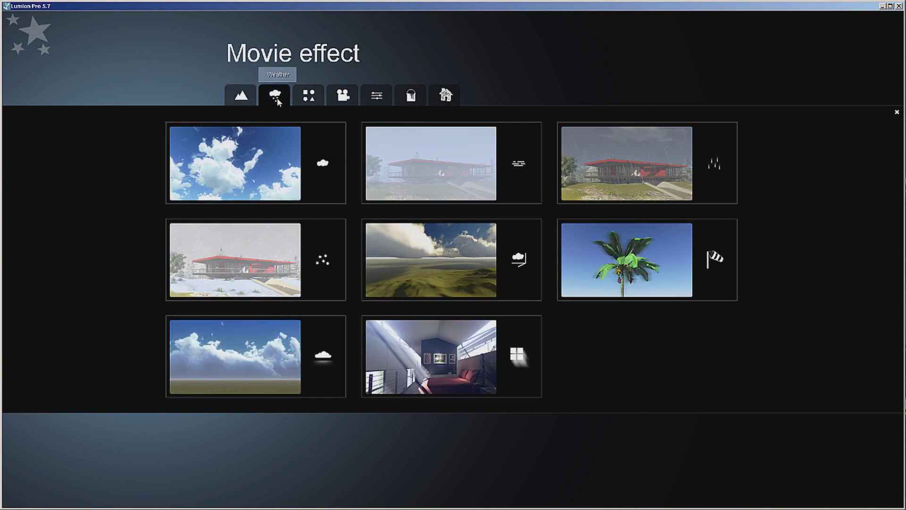
{"action": "left_click", "coordinate": [246, 263]}
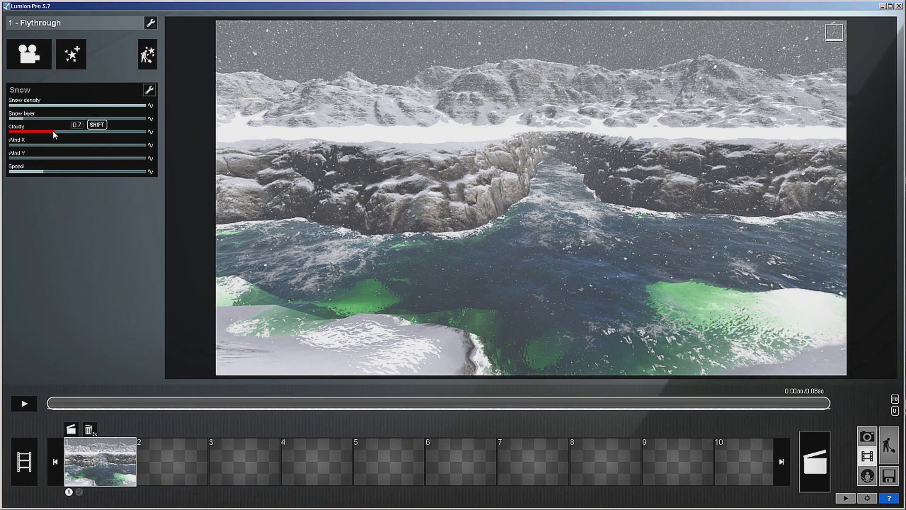
{"action": "left_click_drag", "start_coordinate": [28, 133], "coordinate": [24, 134]}
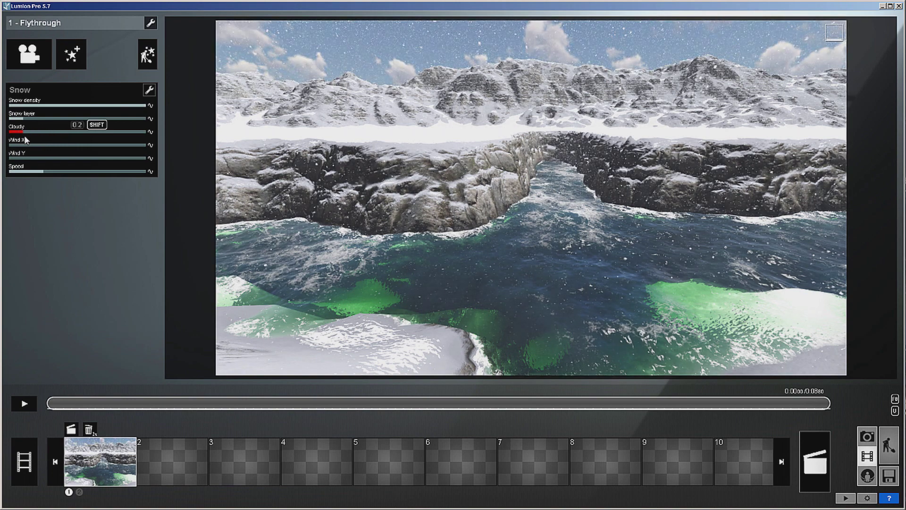
Step: Add a VolumeClouds effect to the clip and set its amount to 0.2
{"action": "left_click", "coordinate": [78, 57]}
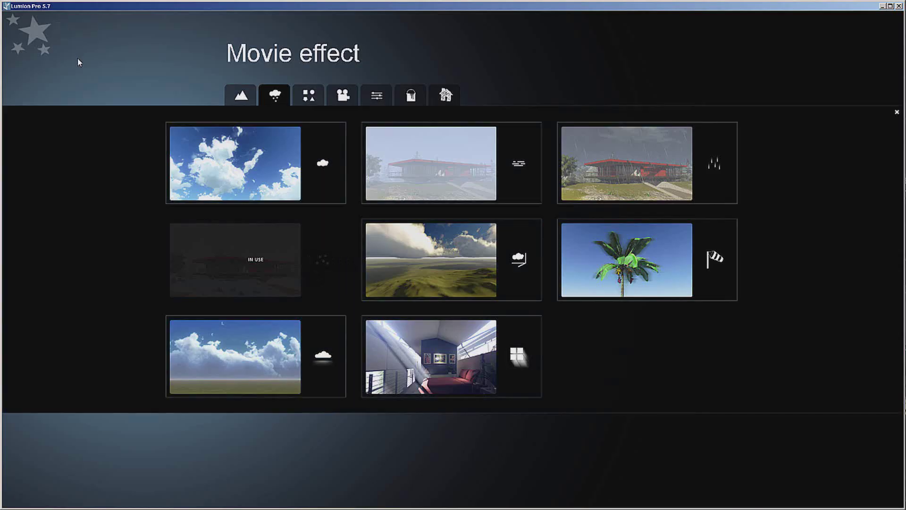
{"action": "left_click", "coordinate": [414, 257]}
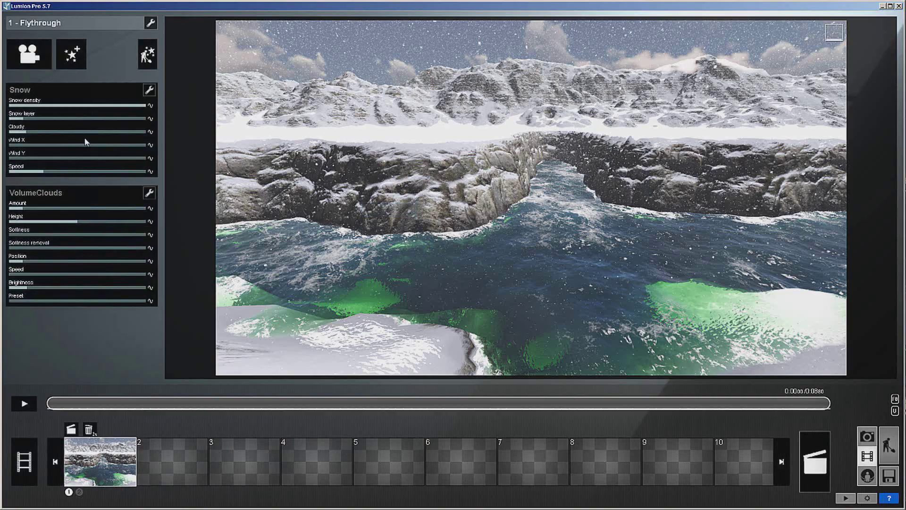
{"action": "mouse_move", "coordinate": [22, 207]}
{"action": "left_mouse_down"}
{"action": "mouse_move", "coordinate": [44, 205]}
{"action": "mouse_move", "coordinate": [34, 209]}
{"action": "left_mouse_up"}
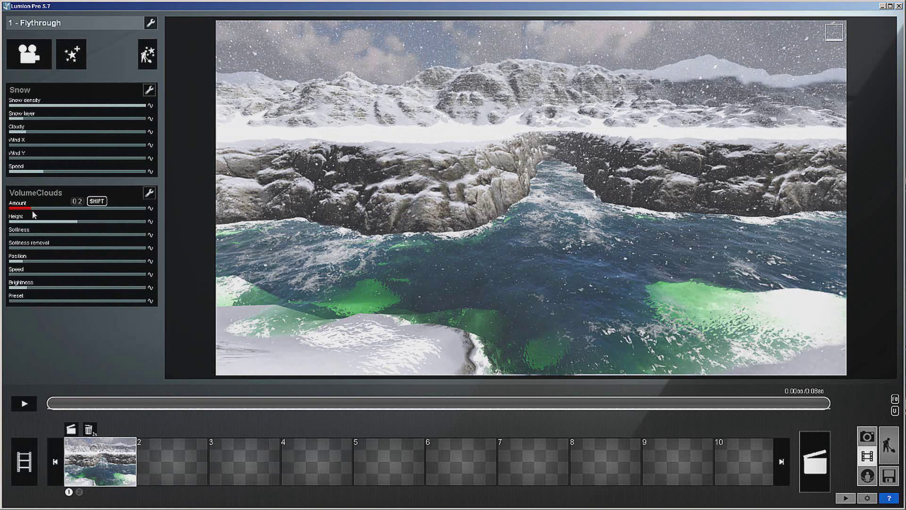
Step: Add a Volumetric Sunlight effect to the clip and lower its brightness close to the minimum
{"action": "left_click", "coordinate": [71, 55]}
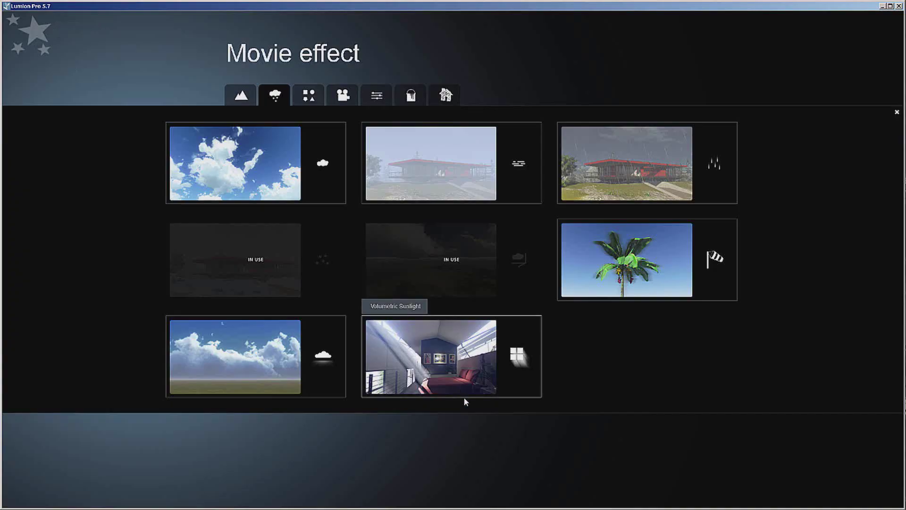
{"action": "left_click", "coordinate": [425, 362]}
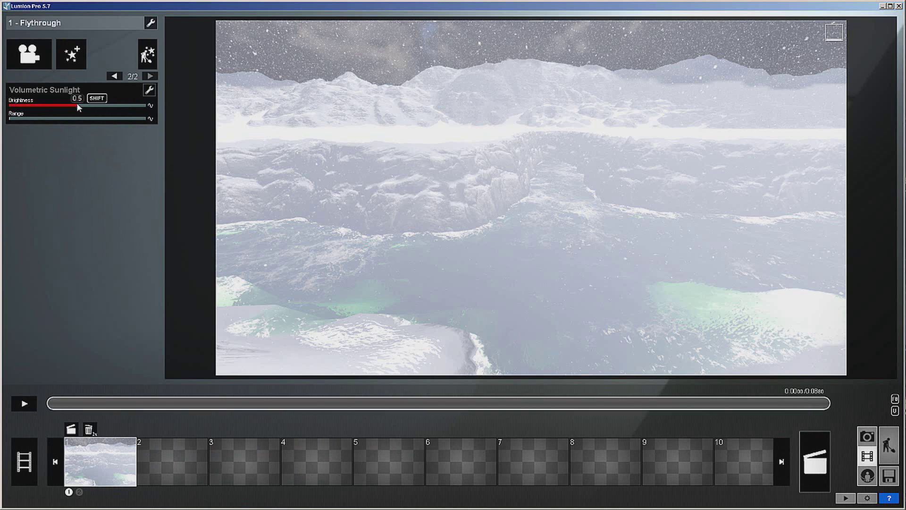
{"action": "left_click_drag", "start_coordinate": [73, 109], "coordinate": [7, 131]}
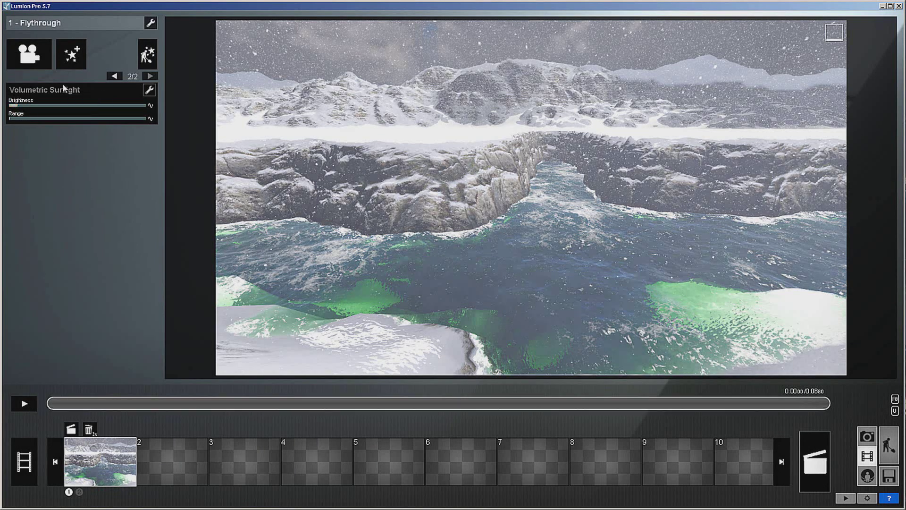
Step: Add an Analog Color Lab effect to the clip, set its style to the maximum and its amount to a little over a third
{"action": "left_click", "coordinate": [78, 61]}
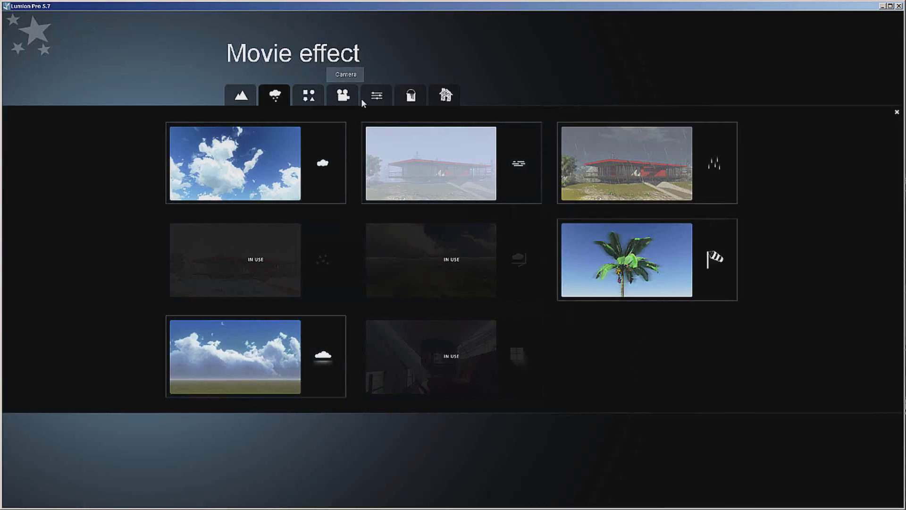
{"action": "left_click", "coordinate": [346, 101]}
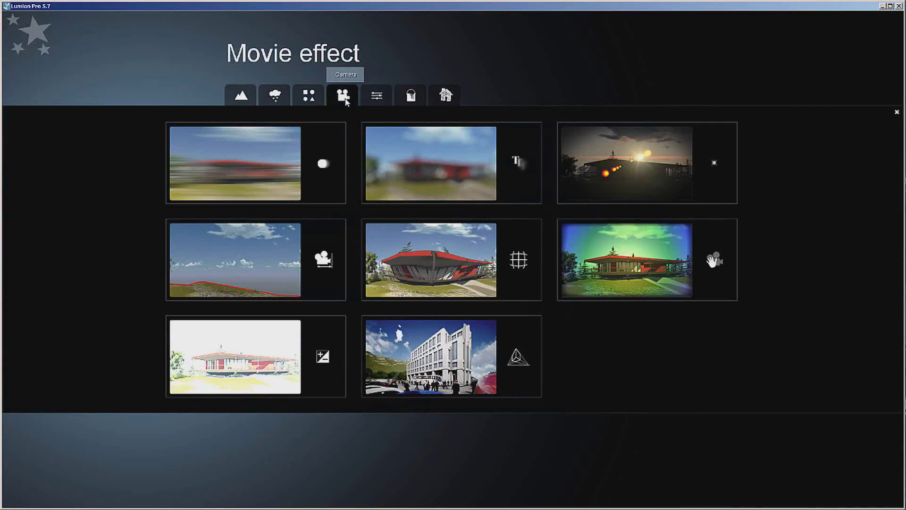
{"action": "left_click", "coordinate": [373, 101]}
{"action": "left_click", "coordinate": [439, 369]}
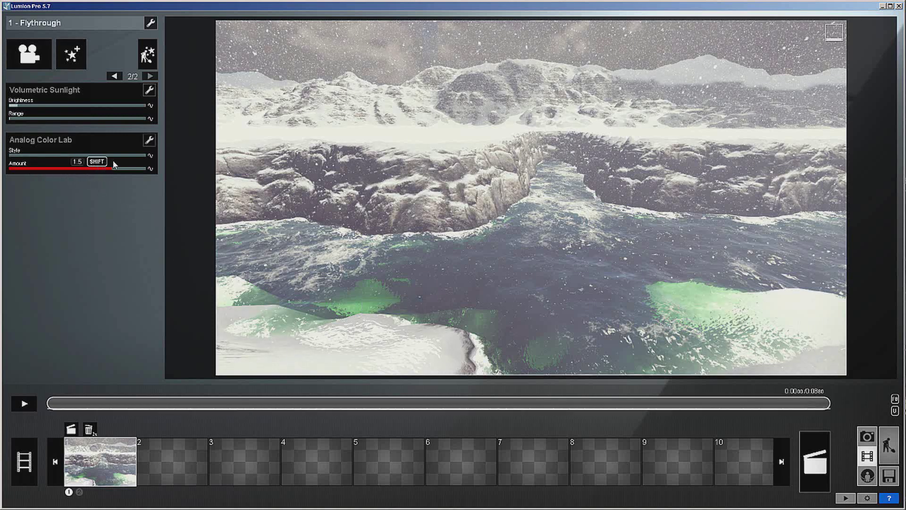
{"action": "left_click_drag", "start_coordinate": [112, 160], "coordinate": [161, 168]}
{"action": "mouse_move", "coordinate": [71, 169]}
{"action": "left_mouse_down"}
{"action": "mouse_move", "coordinate": [104, 174]}
{"action": "mouse_move", "coordinate": [59, 180]}
{"action": "left_mouse_up"}
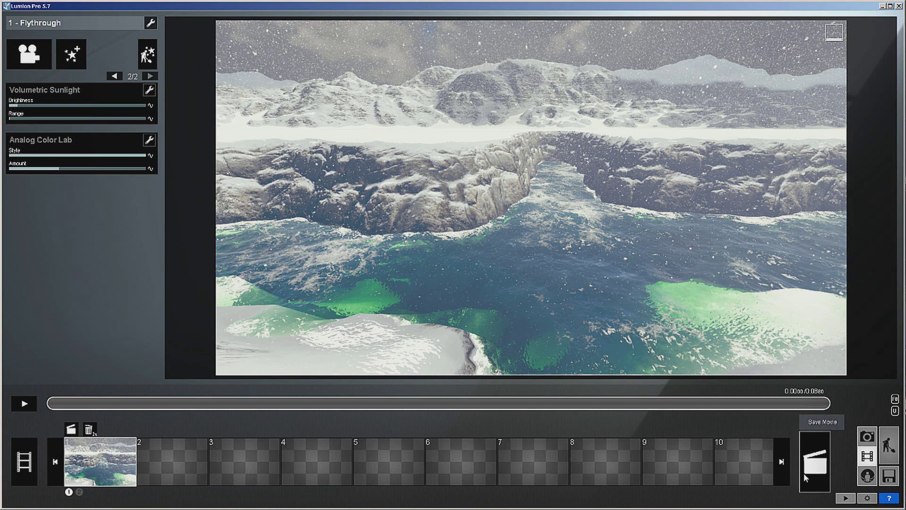
Step: Play back the fly-through clip to check the snow, cloud, sunlight and color effects
{"action": "left_click", "coordinate": [25, 405]}
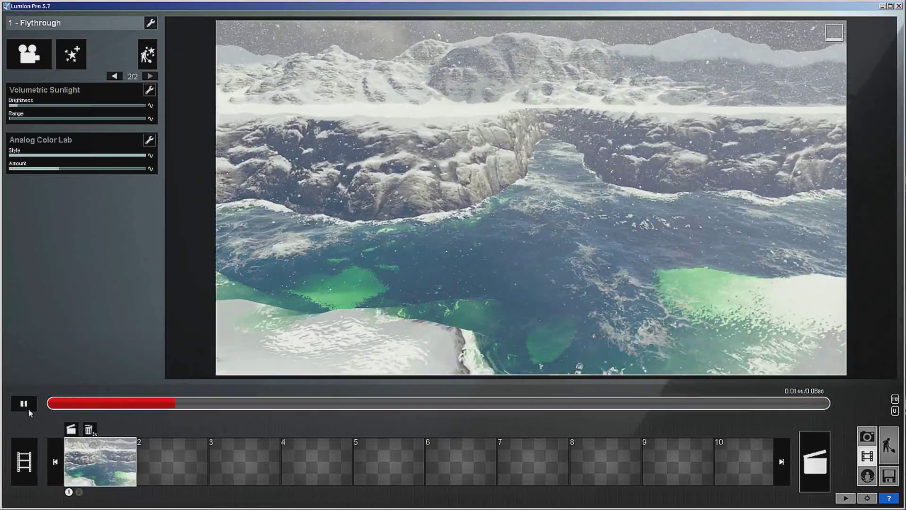
{"action": "left_click", "coordinate": [25, 404]}
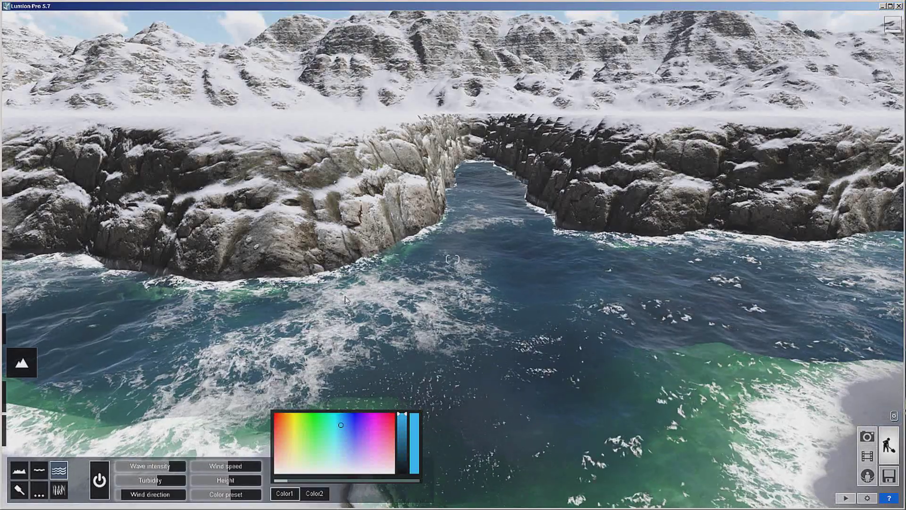
Step: Return to landscape editing and flatten snowy ledges into the cliffs on both sides of the canyon mouth with an adjusted Flatten brush
{"action": "mouse_move", "coordinate": [27, 368]}
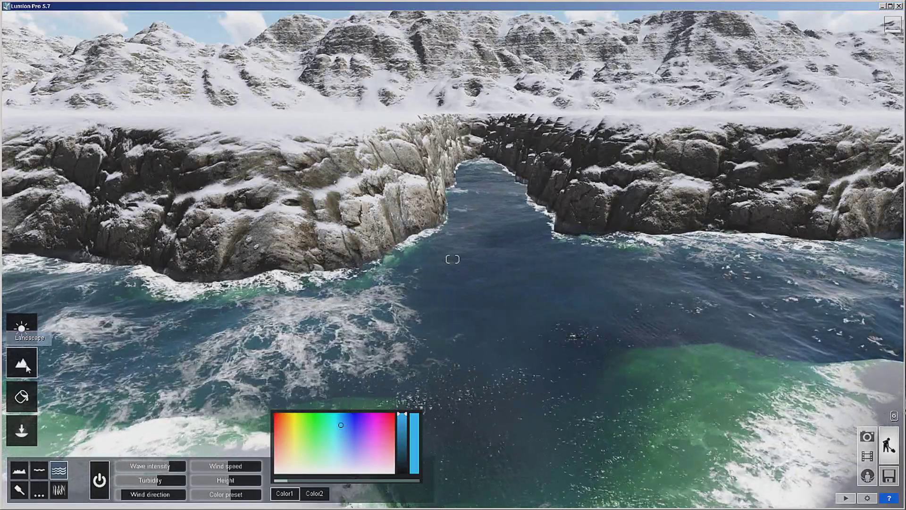
{"action": "left_click", "coordinate": [18, 476]}
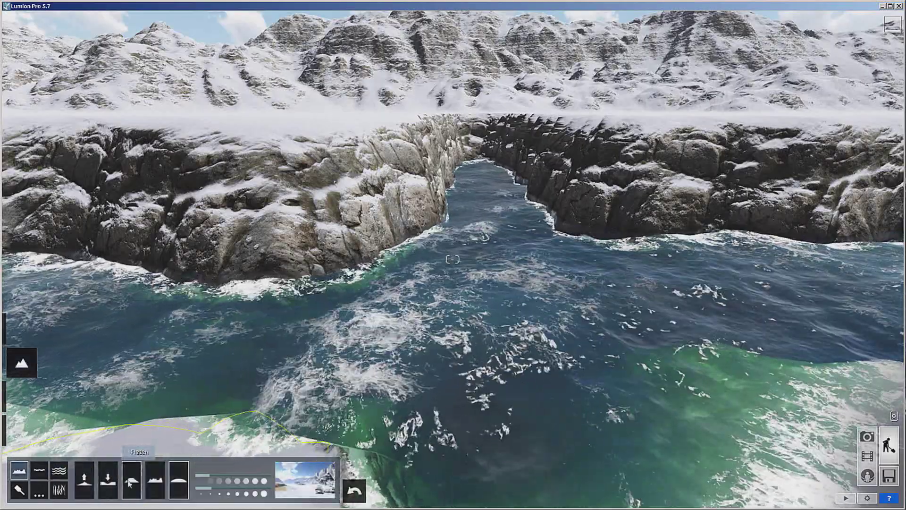
{"action": "left_click", "coordinate": [131, 479]}
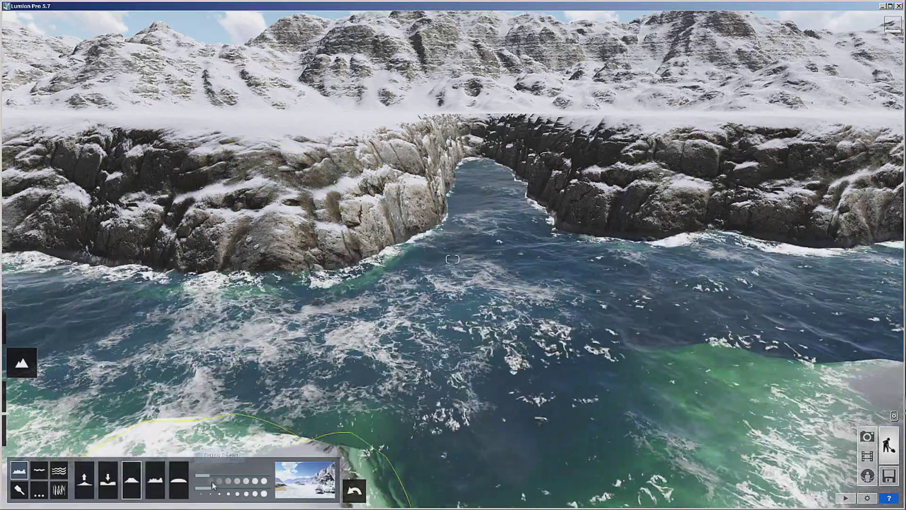
{"action": "left_click", "coordinate": [204, 490]}
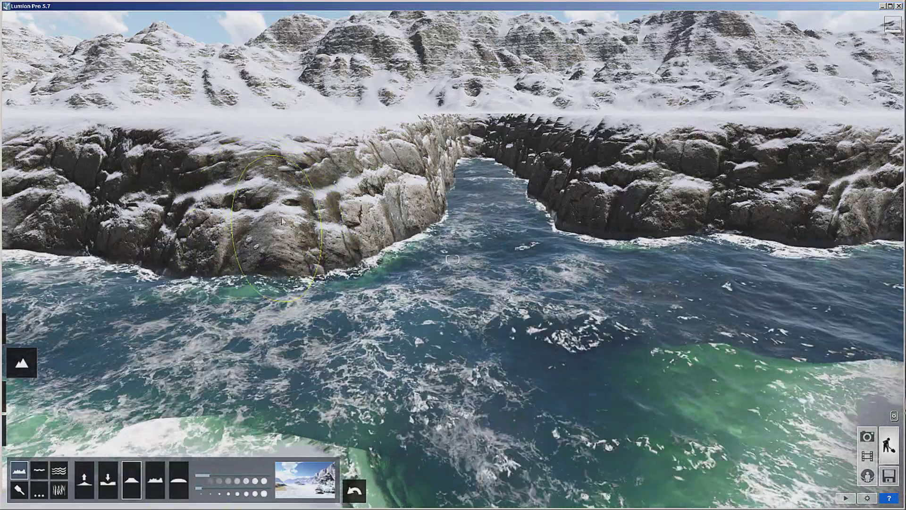
{"action": "mouse_move", "coordinate": [334, 206]}
{"action": "left_mouse_down"}
{"action": "mouse_move", "coordinate": [390, 192]}
{"action": "mouse_move", "coordinate": [299, 229]}
{"action": "mouse_move", "coordinate": [410, 186]}
{"action": "mouse_move", "coordinate": [420, 166]}
{"action": "mouse_move", "coordinate": [411, 181]}
{"action": "mouse_move", "coordinate": [323, 213]}
{"action": "mouse_move", "coordinate": [357, 203]}
{"action": "left_mouse_up"}
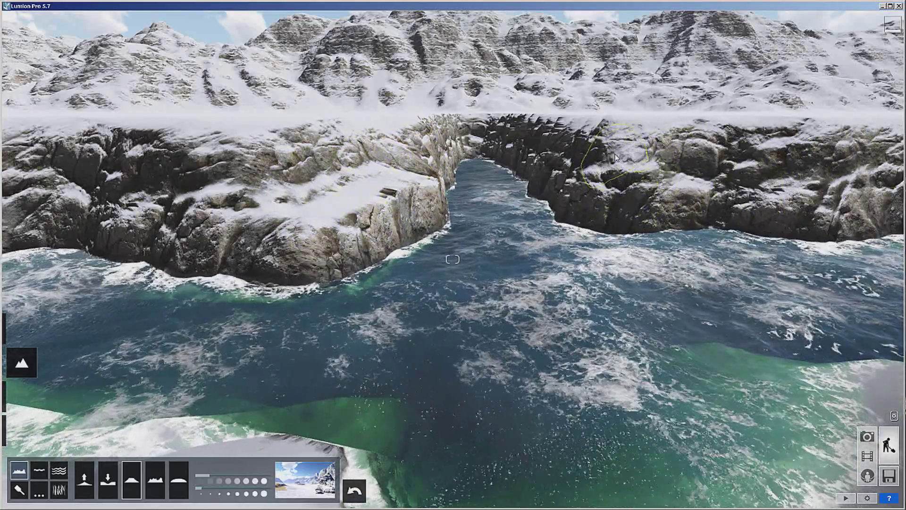
{"action": "key", "text": "w"}
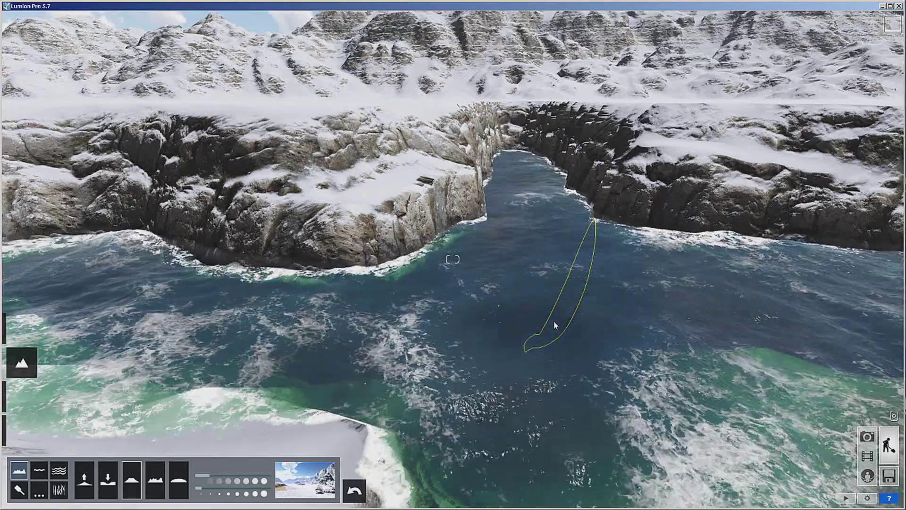
Step: Place the two-storey house on the grass at the end of the sandy path and move it so the garage lines up with the driveway
{"action": "mouse_move", "coordinate": [21, 362]}
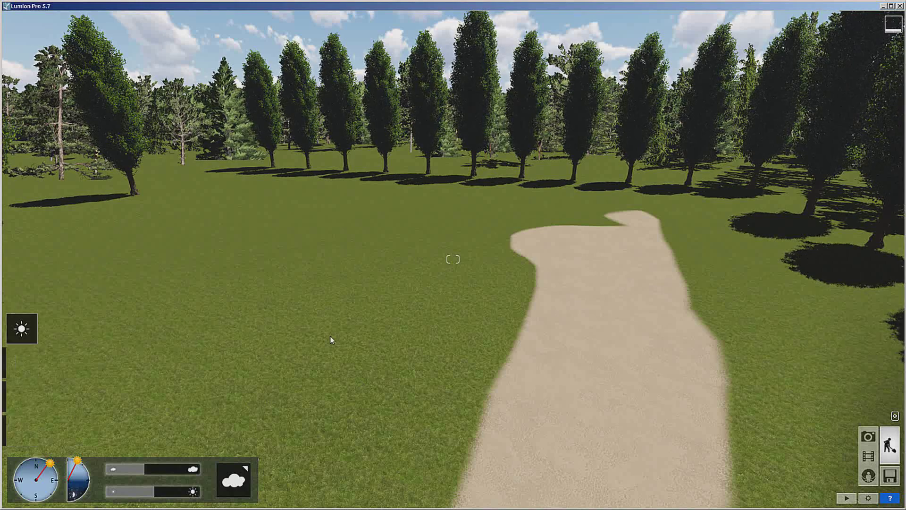
{"action": "left_click", "coordinate": [26, 428]}
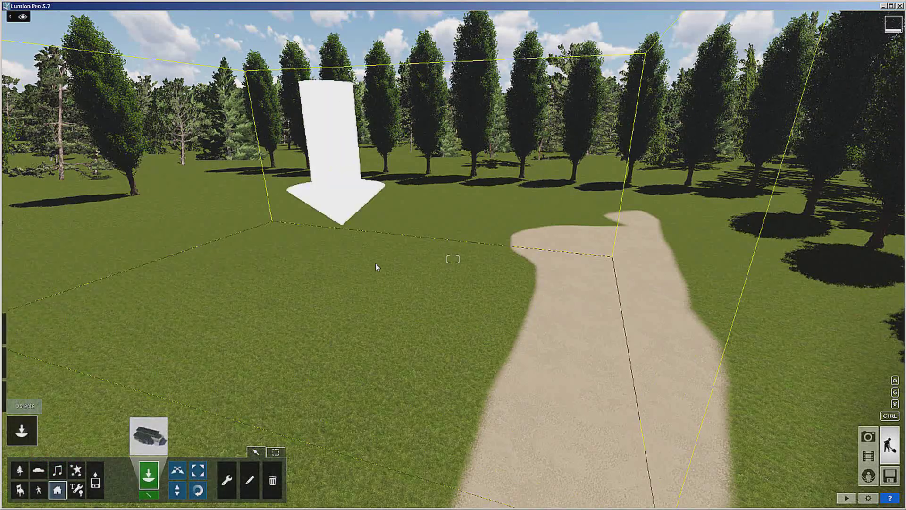
{"action": "left_click", "coordinate": [483, 219]}
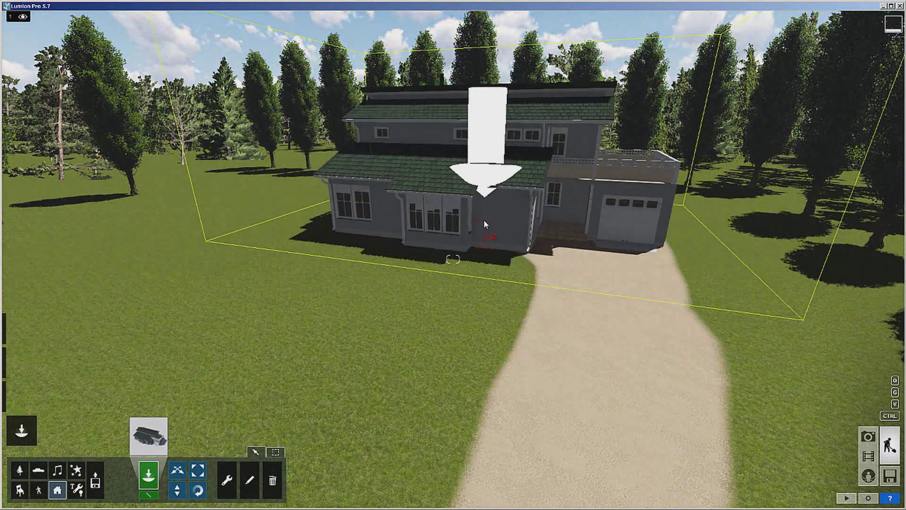
{"action": "left_click", "coordinate": [197, 489]}
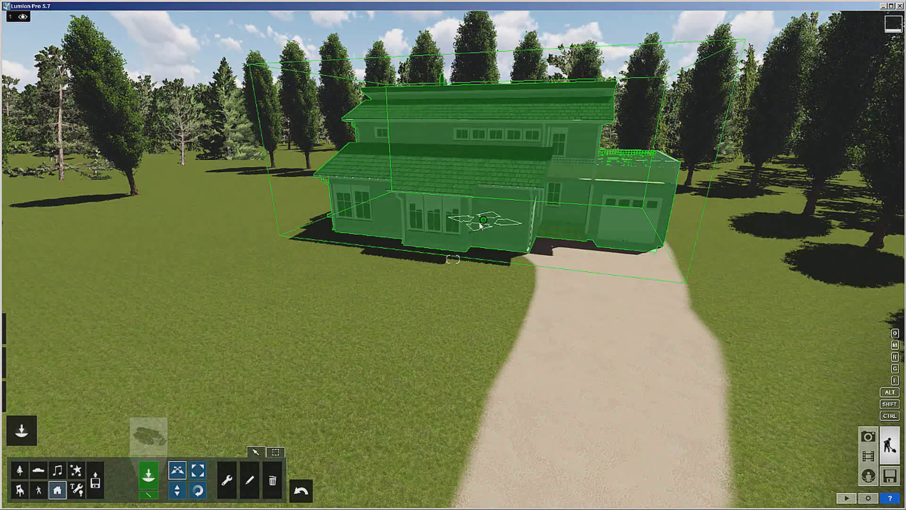
{"action": "left_click_drag", "start_coordinate": [478, 226], "coordinate": [446, 230]}
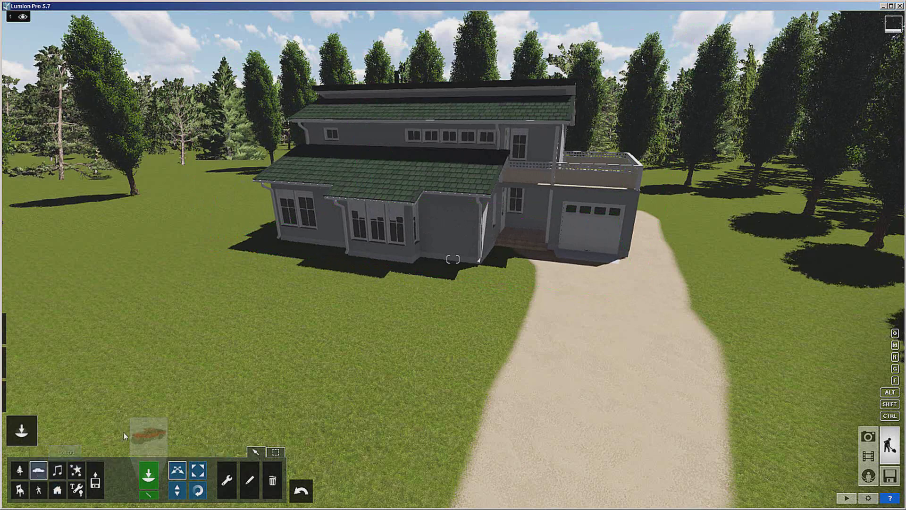
Step: Choose the pickup truck from the Transport Library and place it on the driveway in front of the garage
{"action": "left_click", "coordinate": [148, 435]}
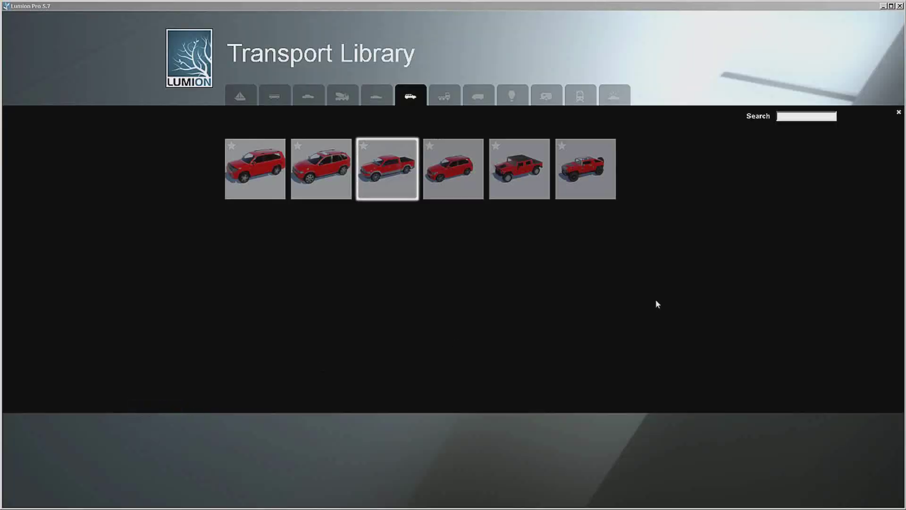
{"action": "left_click", "coordinate": [421, 220]}
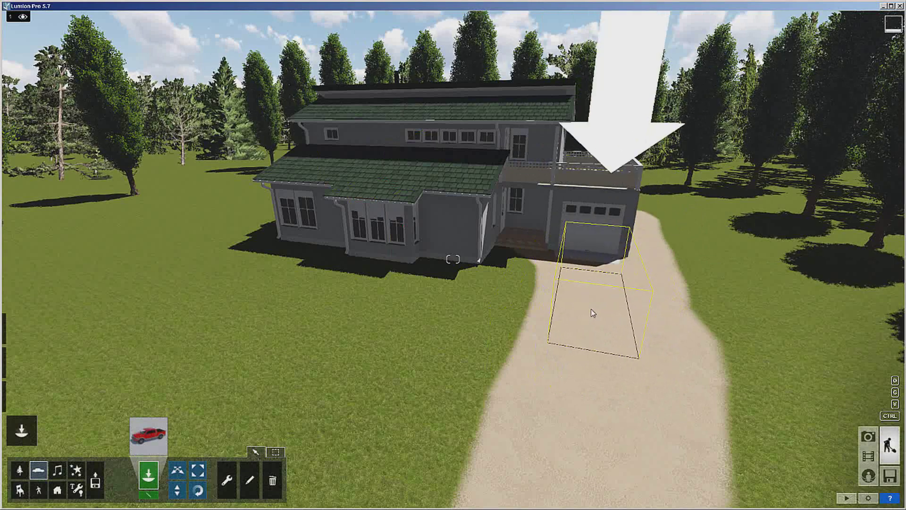
{"action": "left_click", "coordinate": [593, 313]}
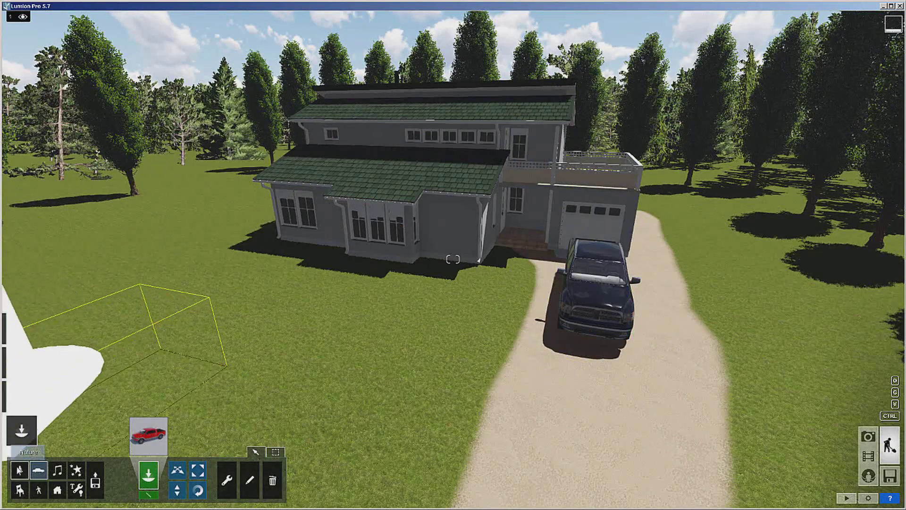
Step: Plant an orange alumroot and several red-pink flower bushes from the Nature Library along the front wall of the house
{"action": "left_click", "coordinate": [19, 469]}
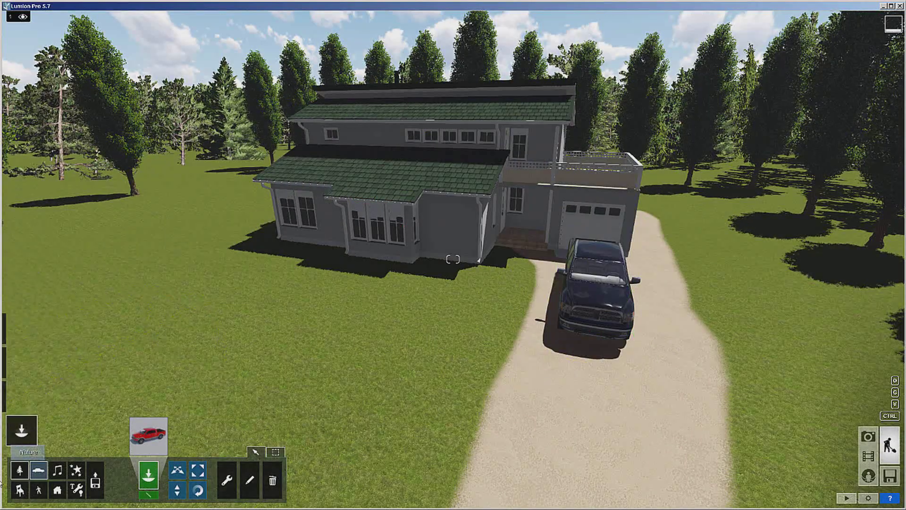
{"action": "left_click", "coordinate": [162, 437]}
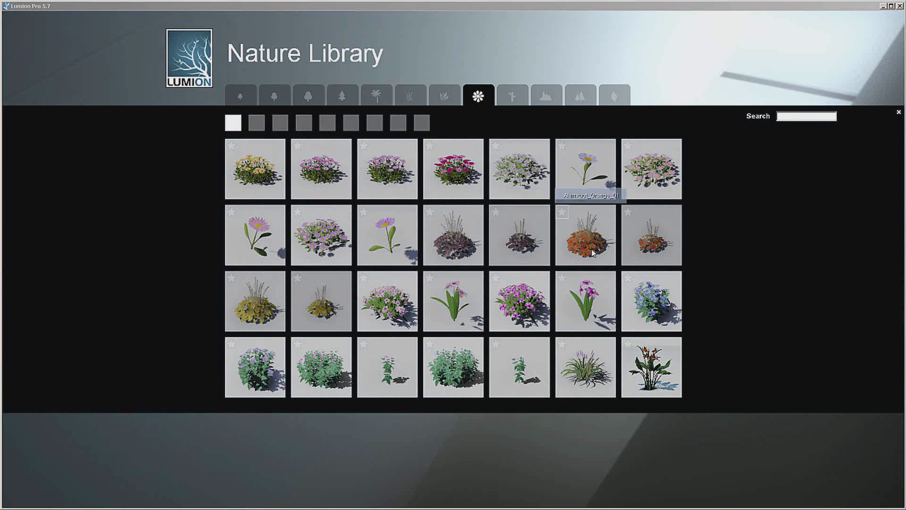
{"action": "left_click", "coordinate": [585, 235]}
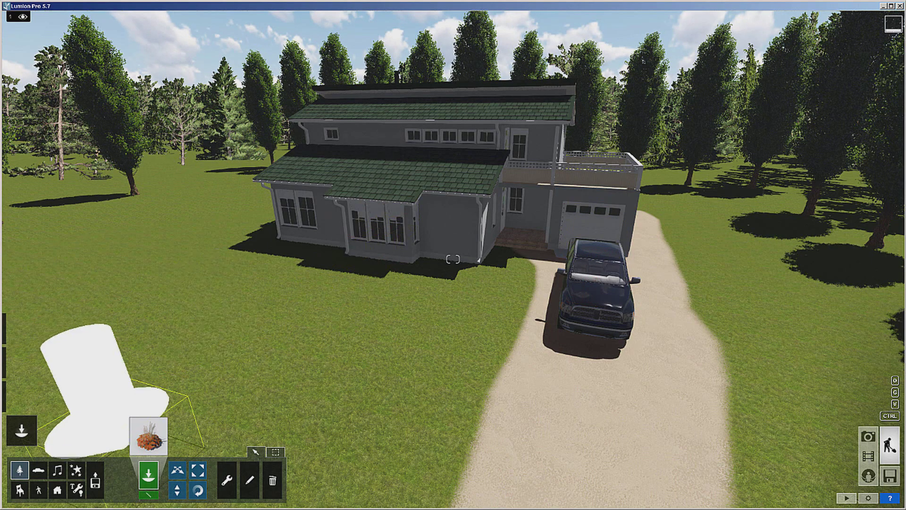
{"action": "left_click", "coordinate": [372, 261]}
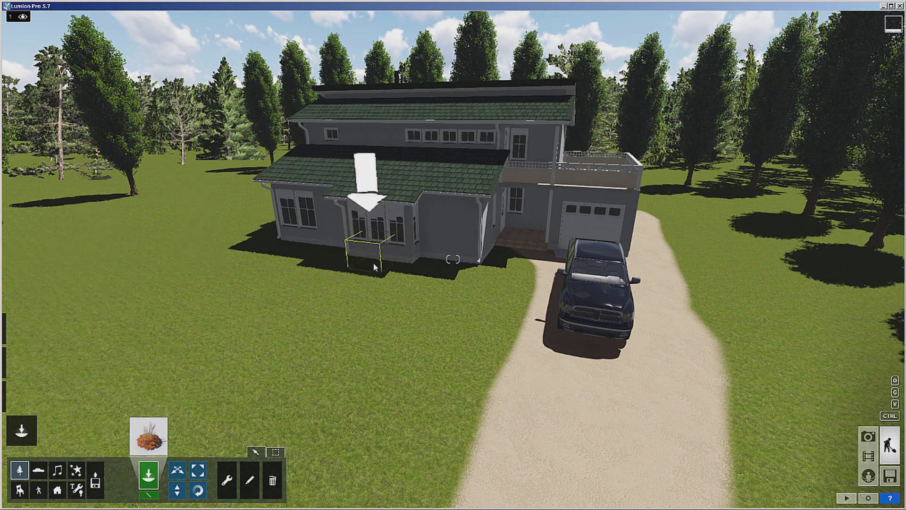
{"action": "left_click", "coordinate": [149, 435]}
{"action": "left_click", "coordinate": [430, 230]}
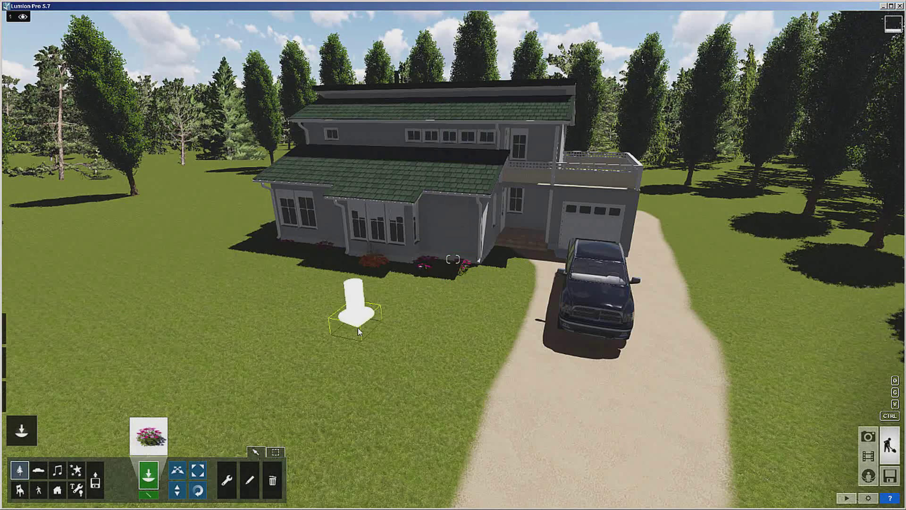
Step: Place two large American elm trees, one beside the house and one on the front lawn next to the driveway
{"action": "left_click", "coordinate": [150, 441]}
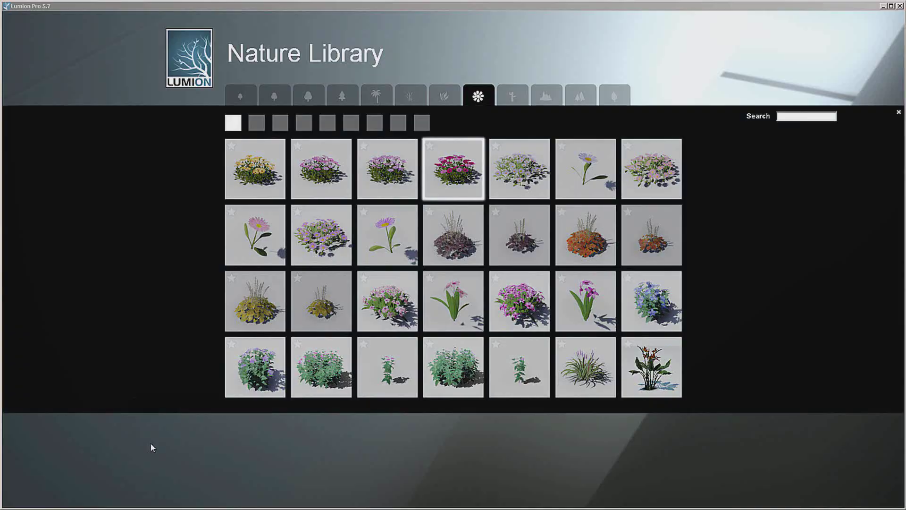
{"action": "left_click", "coordinate": [305, 102]}
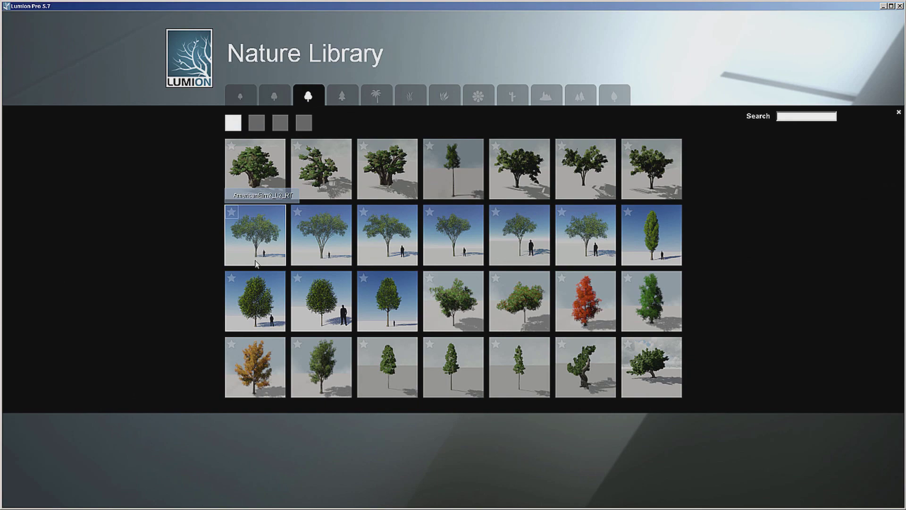
{"action": "left_click", "coordinate": [255, 245]}
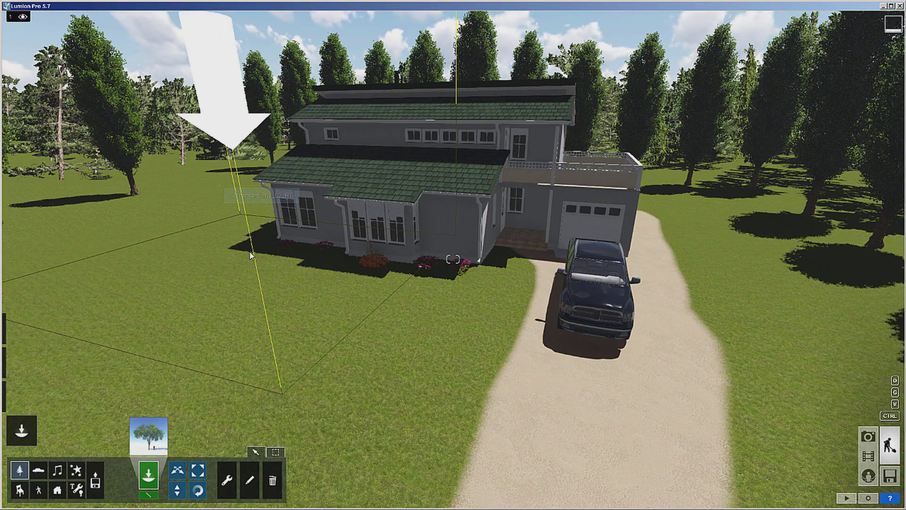
{"action": "left_click", "coordinate": [204, 236]}
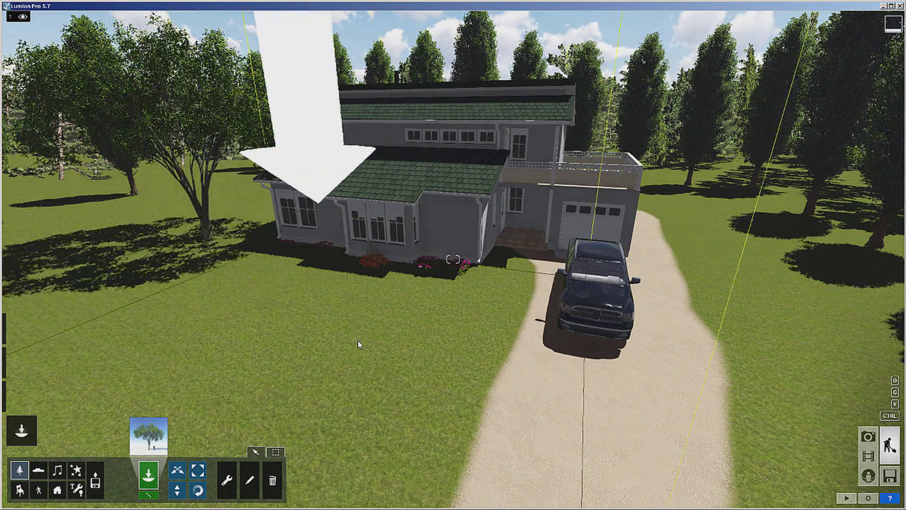
{"action": "left_click", "coordinate": [397, 362]}
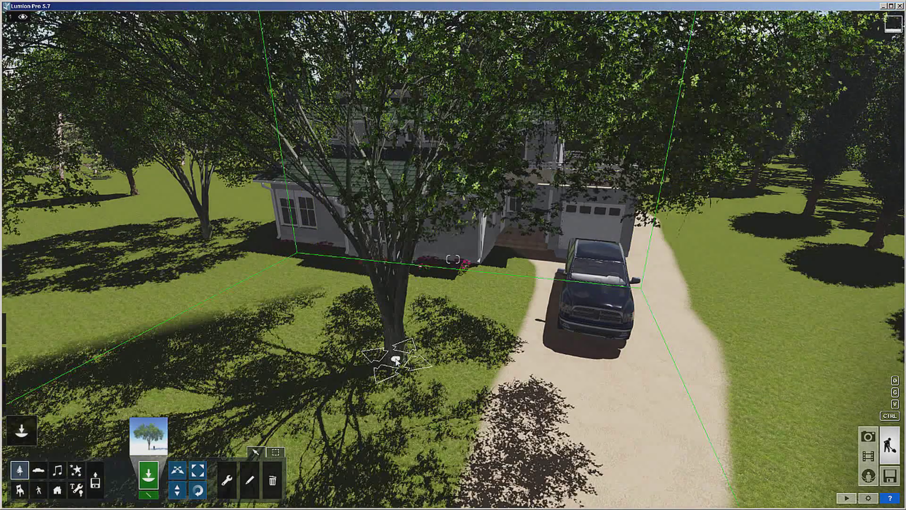
Step: Pick a grassy plant with red-pink blooms from the Nature Library's plants and place two of them on the front lawn
{"action": "left_click", "coordinate": [159, 441]}
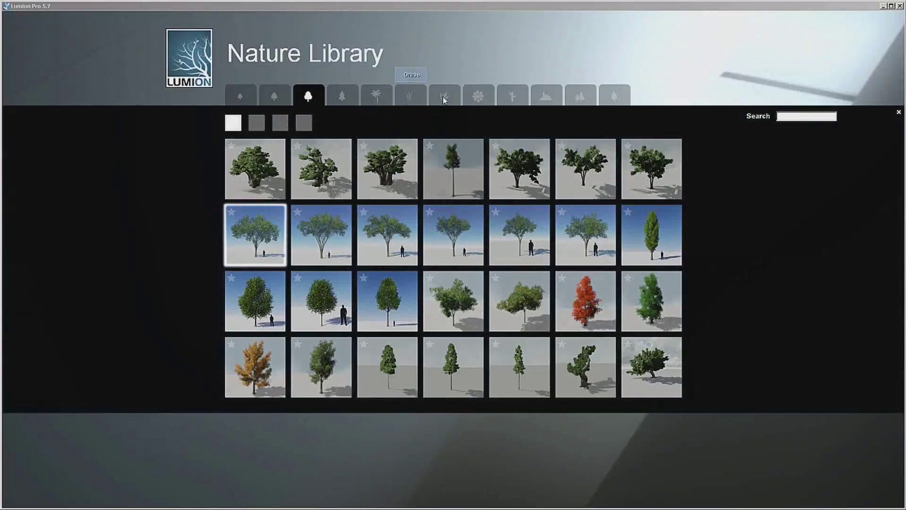
{"action": "left_click", "coordinate": [442, 96]}
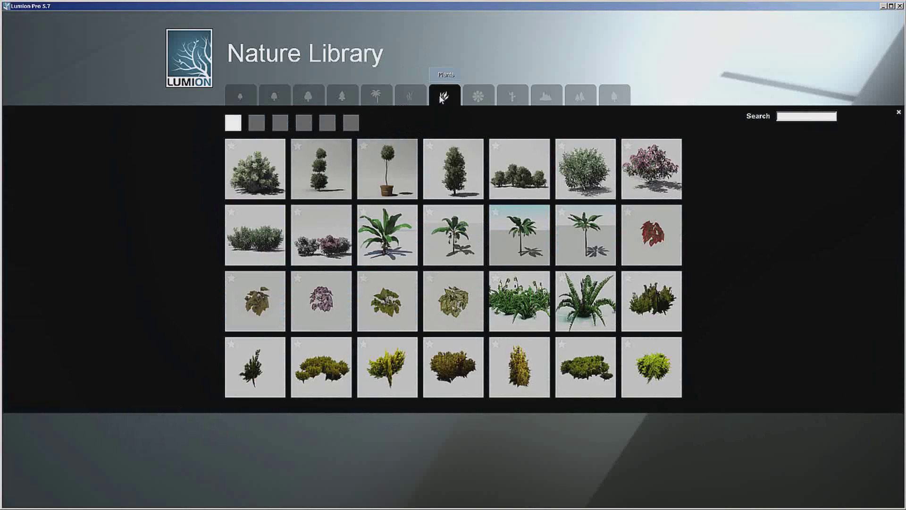
{"action": "left_click", "coordinate": [477, 98]}
{"action": "left_click", "coordinate": [283, 125]}
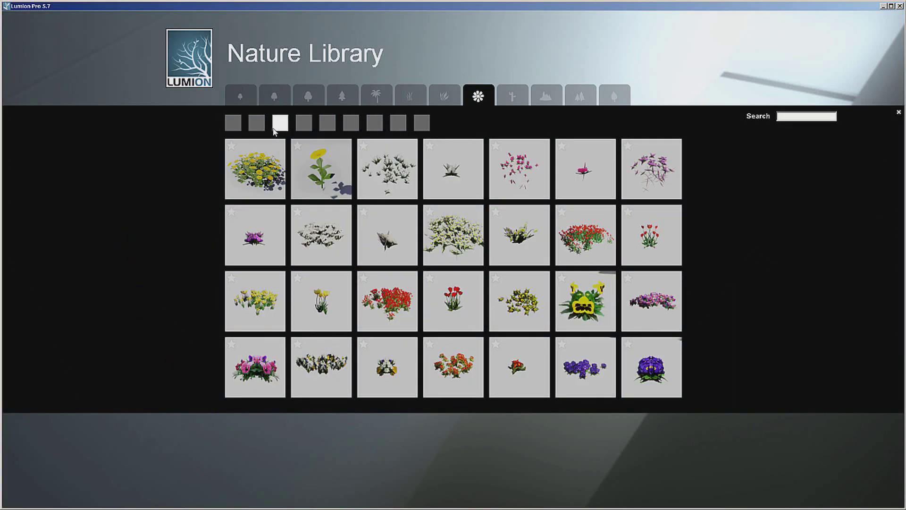
{"action": "left_click", "coordinate": [303, 125]}
{"action": "left_click", "coordinate": [257, 124]}
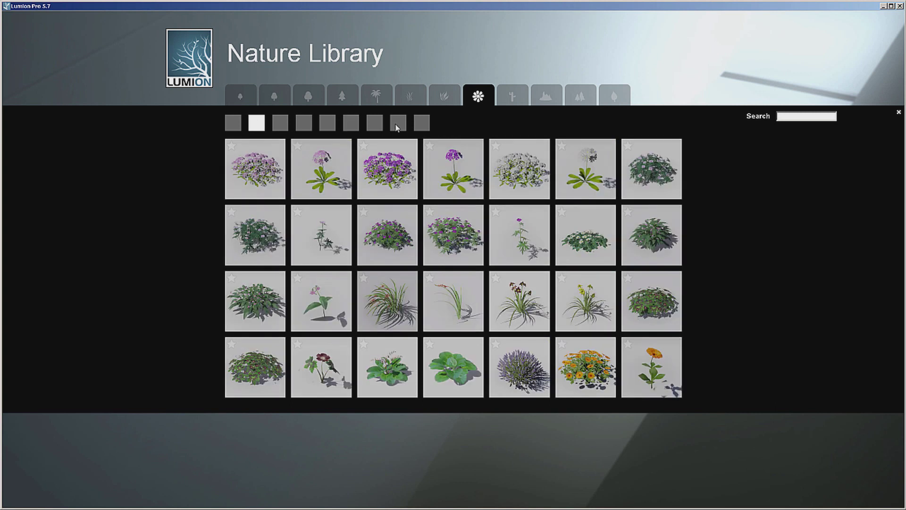
{"action": "left_click", "coordinate": [441, 101]}
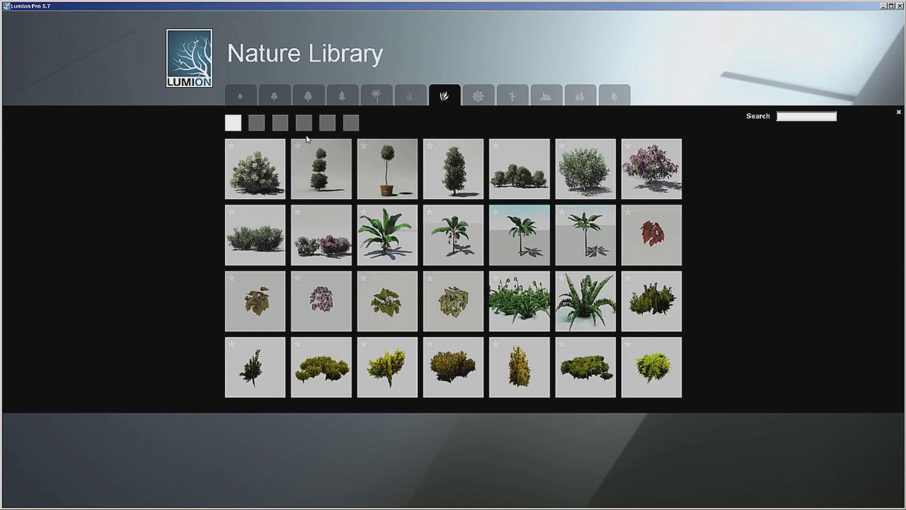
{"action": "left_click", "coordinate": [285, 124]}
{"action": "left_click", "coordinate": [311, 168]}
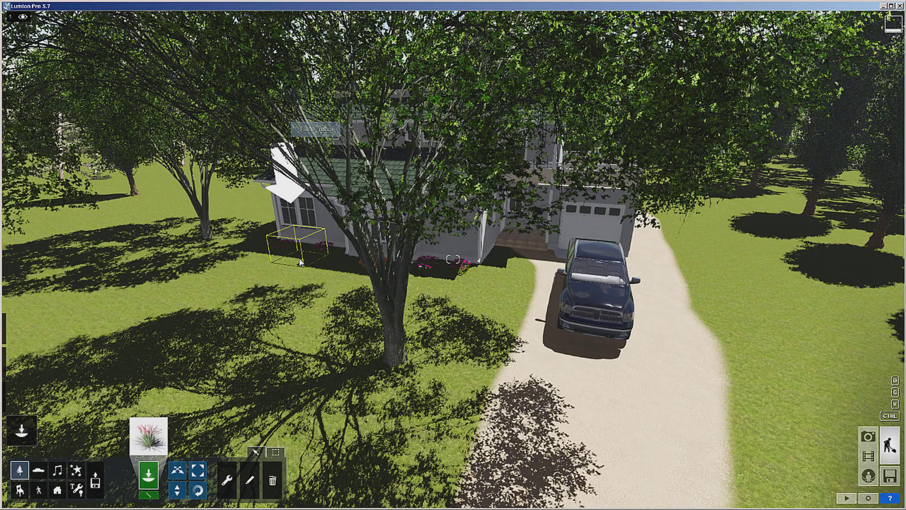
{"action": "left_click", "coordinate": [251, 302]}
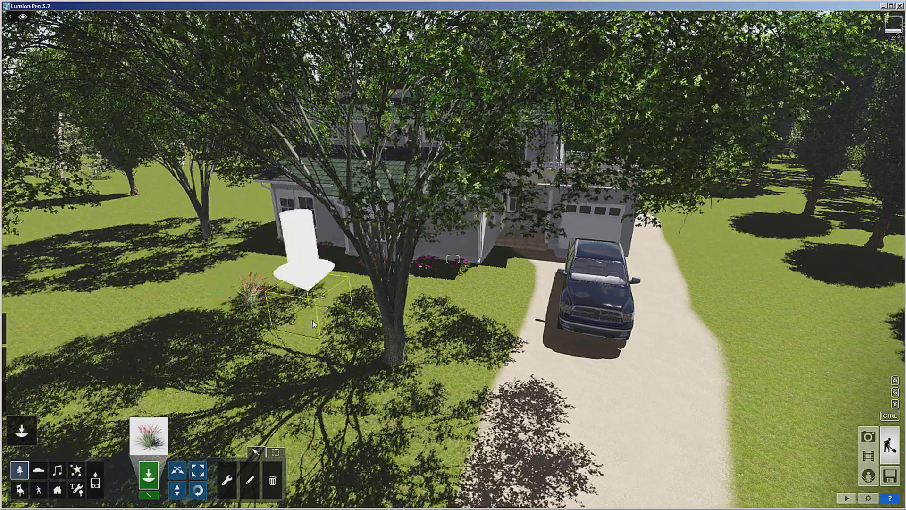
{"action": "left_click", "coordinate": [313, 325]}
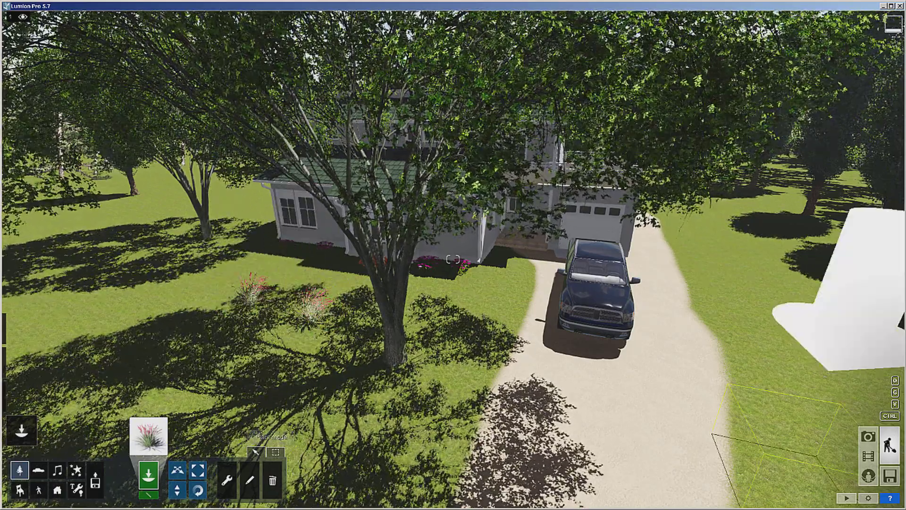
Step: Switch to weather editing and examine the house, truck, trees and flowers from near ground level along the driveway
{"action": "mouse_move", "coordinate": [14, 294]}
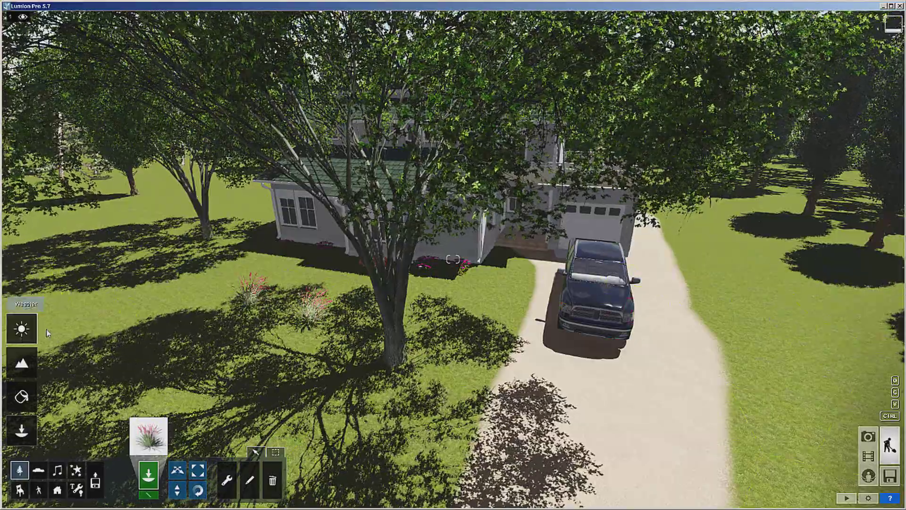
{"action": "left_click", "coordinate": [21, 327]}
{"action": "right_click_drag", "start_coordinate": [599, 293], "coordinate": [599, 260]}
{"action": "key", "text": "q"}
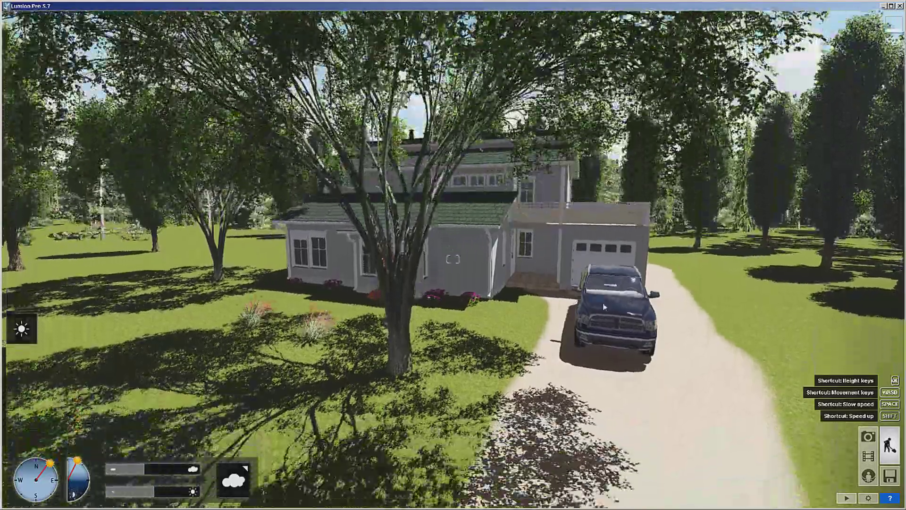
{"action": "key", "text": "q"}
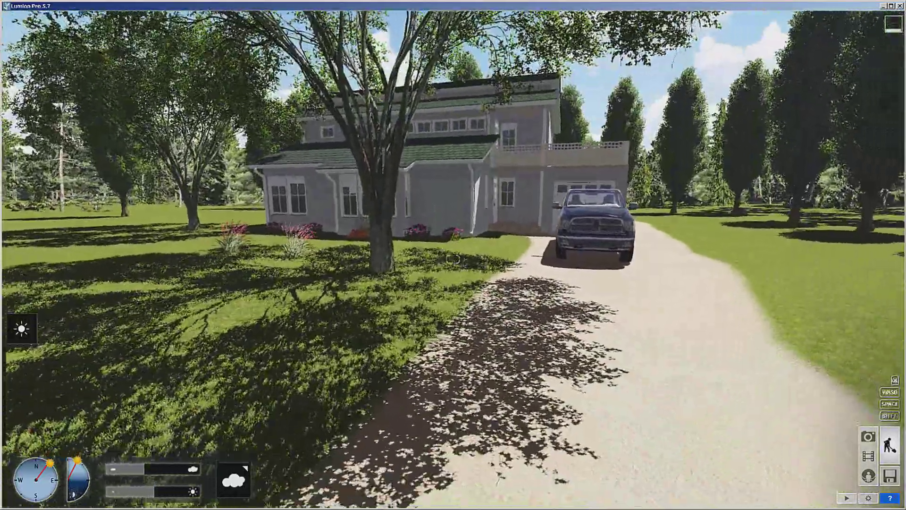
{"action": "key", "text": "w"}
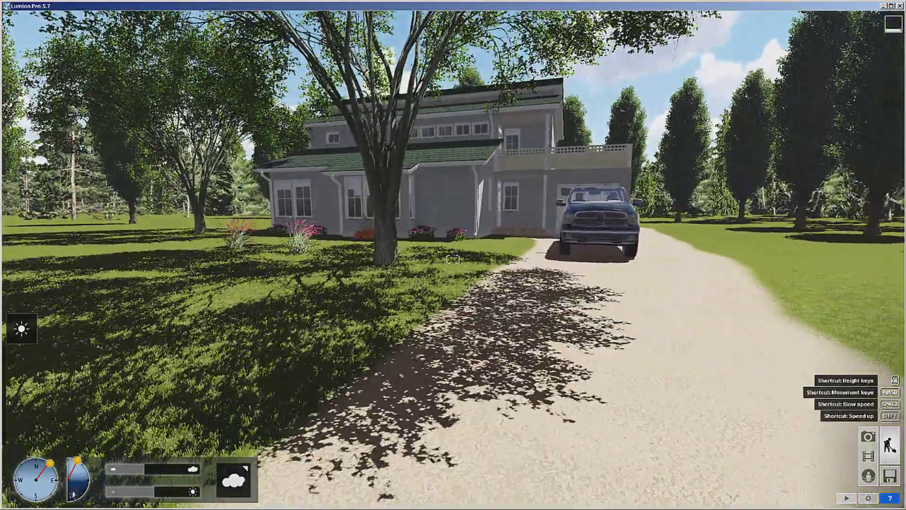
{"action": "key", "text": "w"}
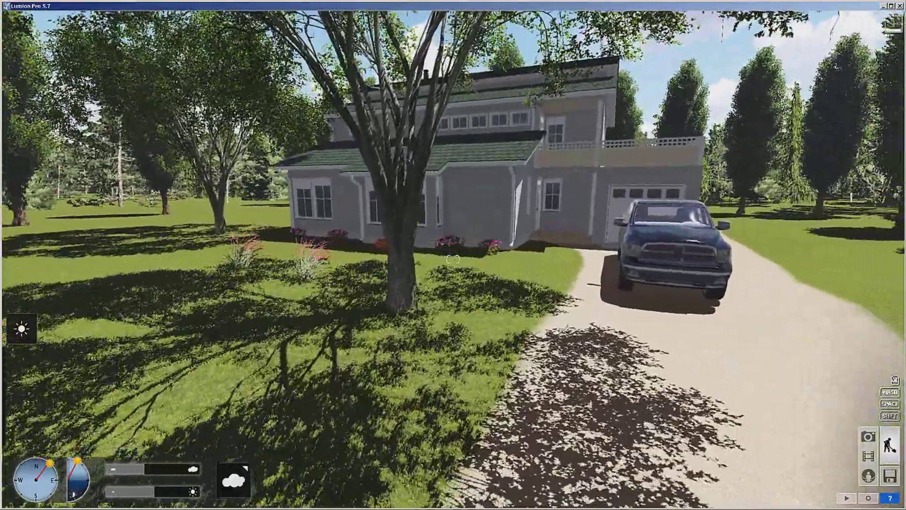
{"action": "right_click_drag", "start_coordinate": [452, 259], "coordinate": [453, 258]}
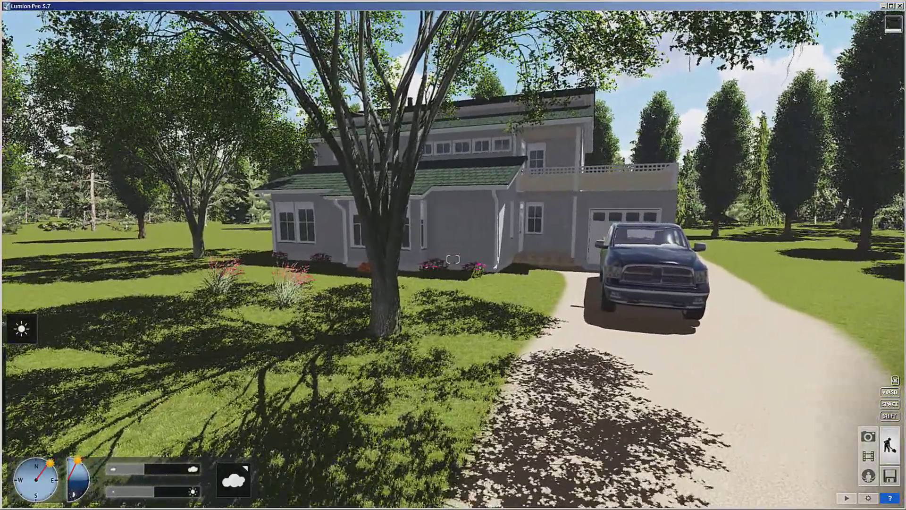
{"action": "right_click_drag", "start_coordinate": [452, 258], "coordinate": [452, 259]}
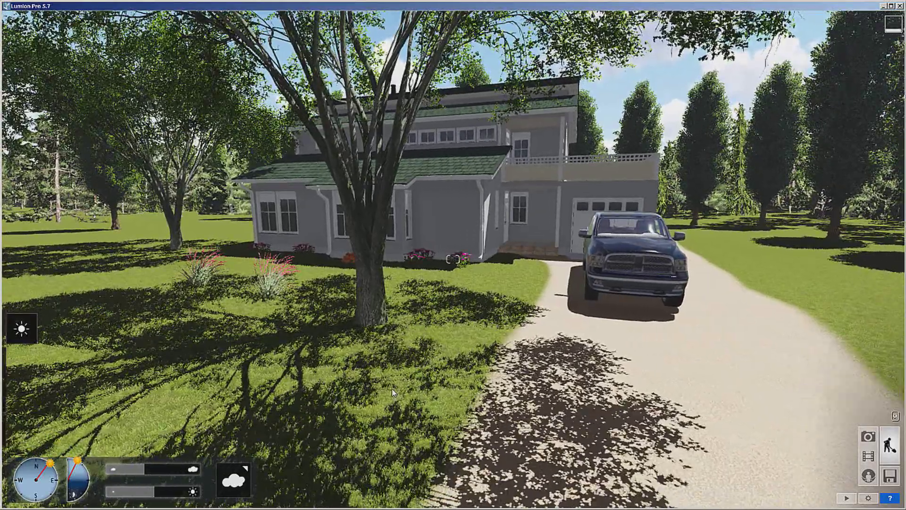
Step: Switch to movie editing and remove the hidden Pastel Sketch effect from the Flythrough clip
{"action": "left_click", "coordinate": [868, 455]}
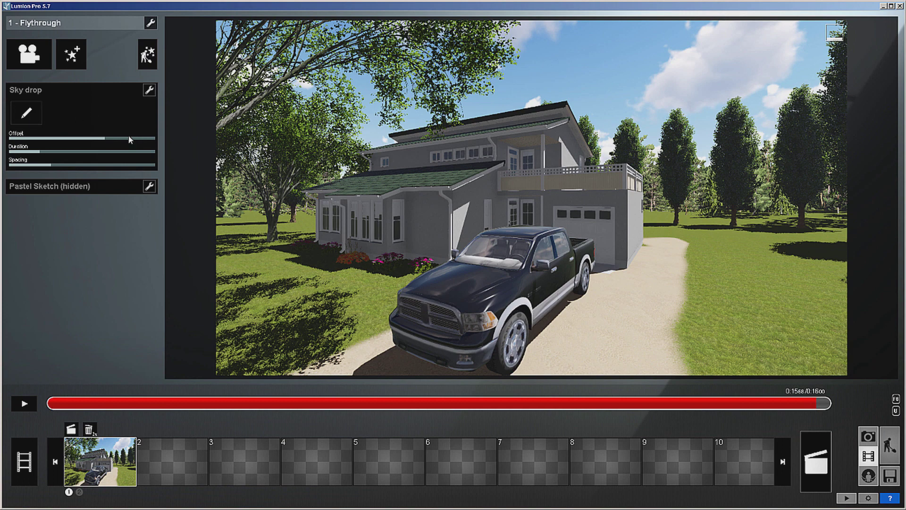
{"action": "left_click", "coordinate": [149, 187]}
{"action": "left_click", "coordinate": [149, 171]}
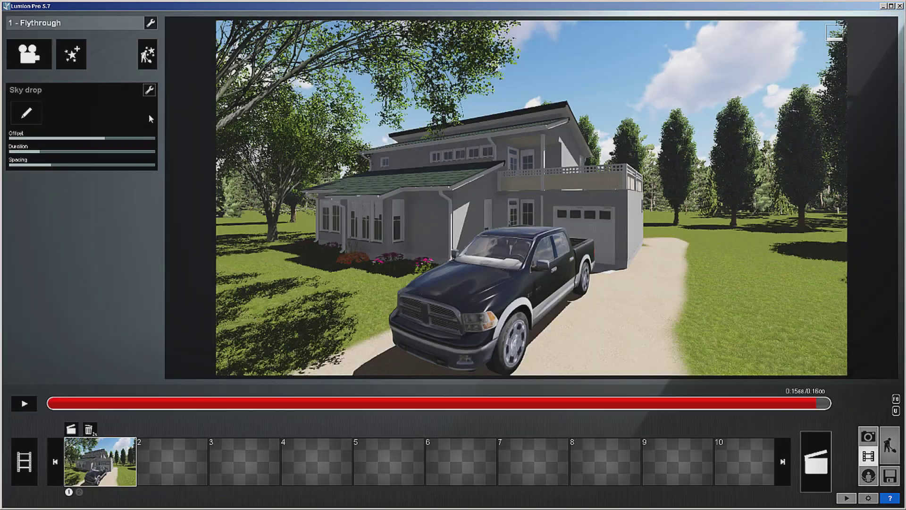
Step: Replace the Flythrough clip's existing Sky drop effect with a newly added Sky drop effect from the object effects
{"action": "left_click", "coordinate": [150, 90]}
{"action": "left_click", "coordinate": [143, 70]}
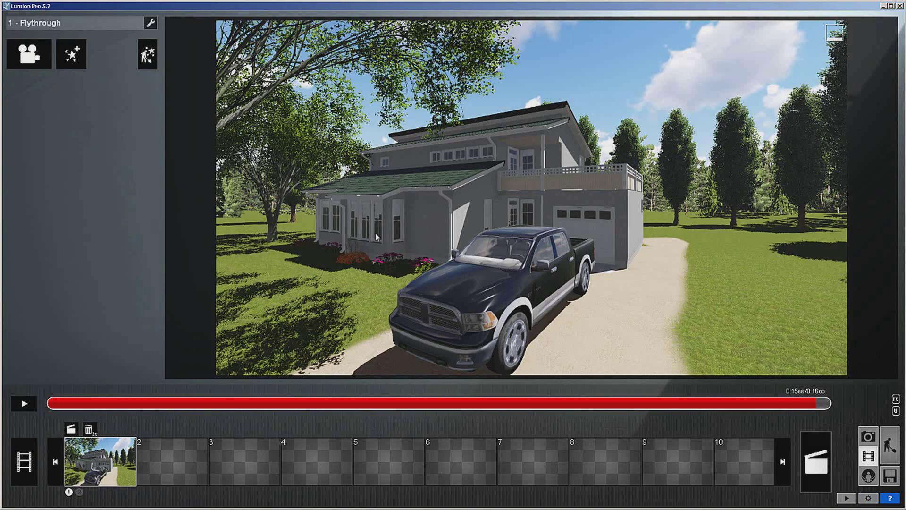
{"action": "left_click", "coordinate": [72, 59]}
{"action": "left_click", "coordinate": [312, 98]}
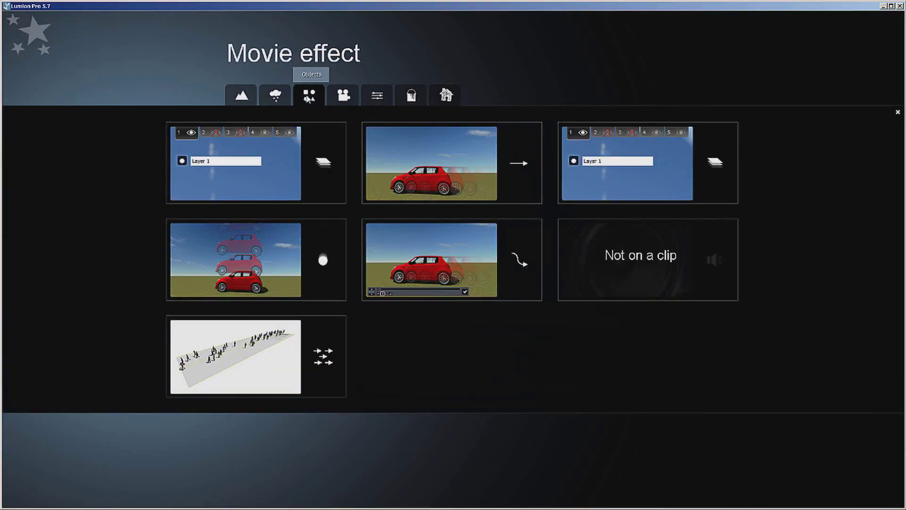
{"action": "left_click", "coordinate": [251, 238]}
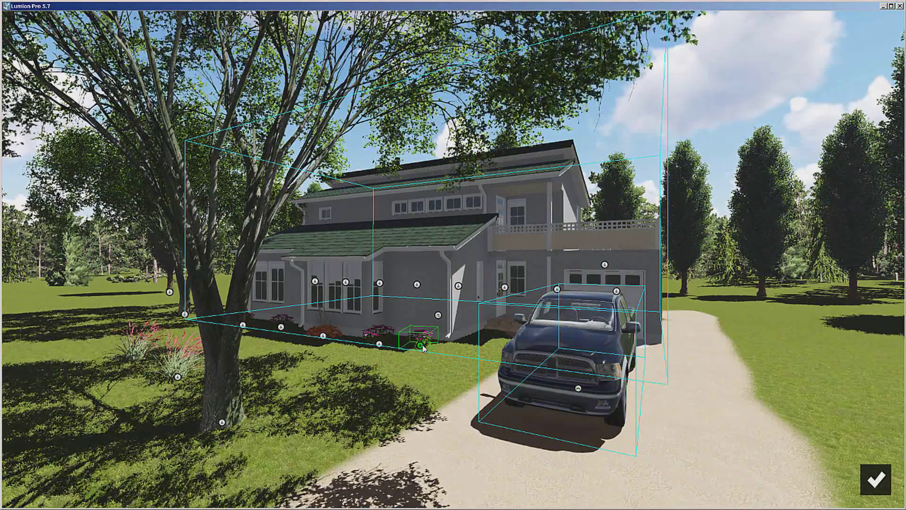
Step: Add the flowers along the house, the elm trees and the two grassy plants to the Sky drop selection and confirm it
{"action": "left_click", "coordinate": [422, 346]}
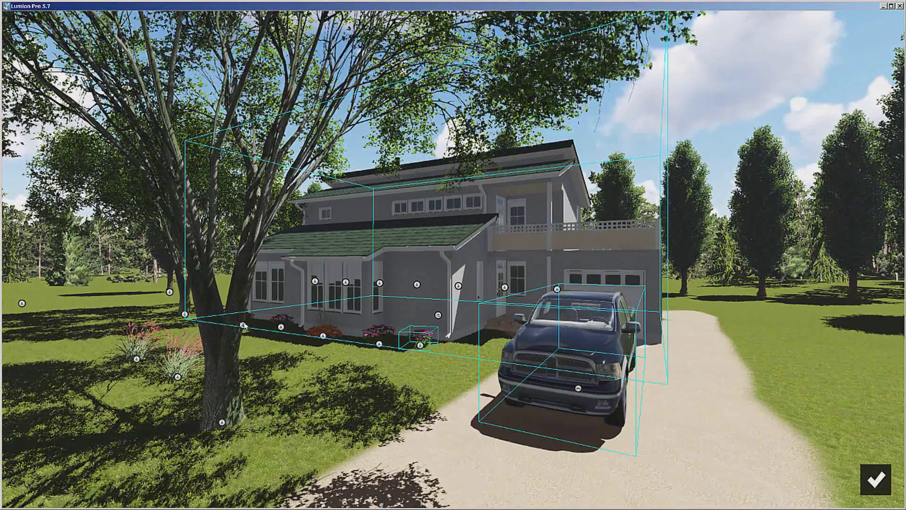
{"action": "left_click", "coordinate": [243, 324], "text": "ctrl"}
{"action": "left_click", "coordinate": [280, 327], "text": "ctrl"}
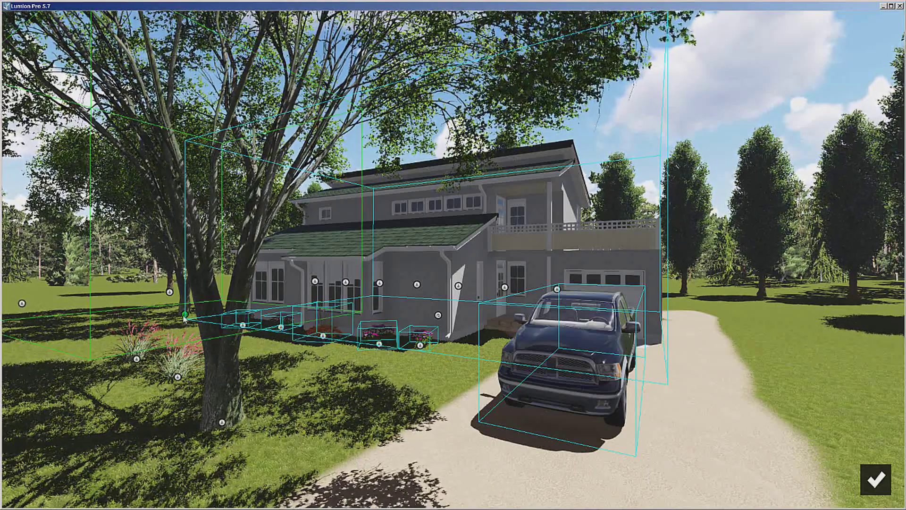
{"action": "left_click", "coordinate": [184, 315], "text": "ctrl"}
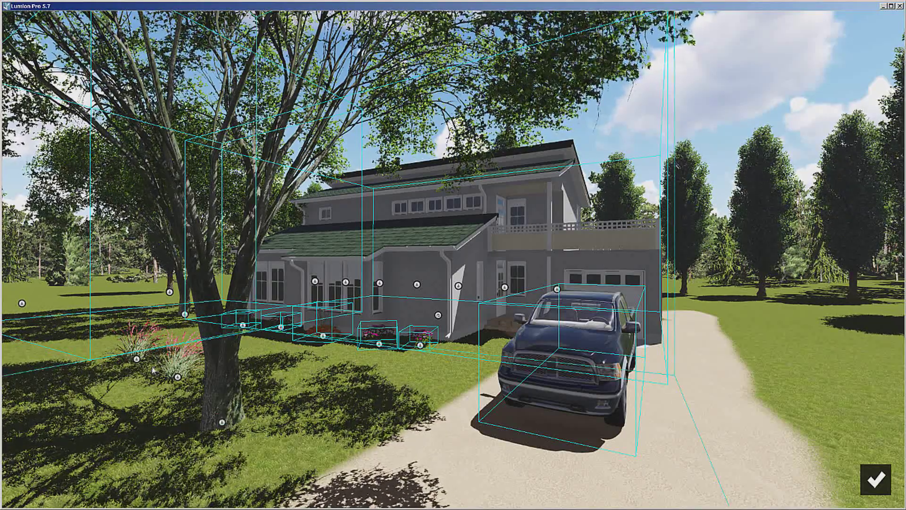
{"action": "left_click", "coordinate": [177, 377], "text": "ctrl"}
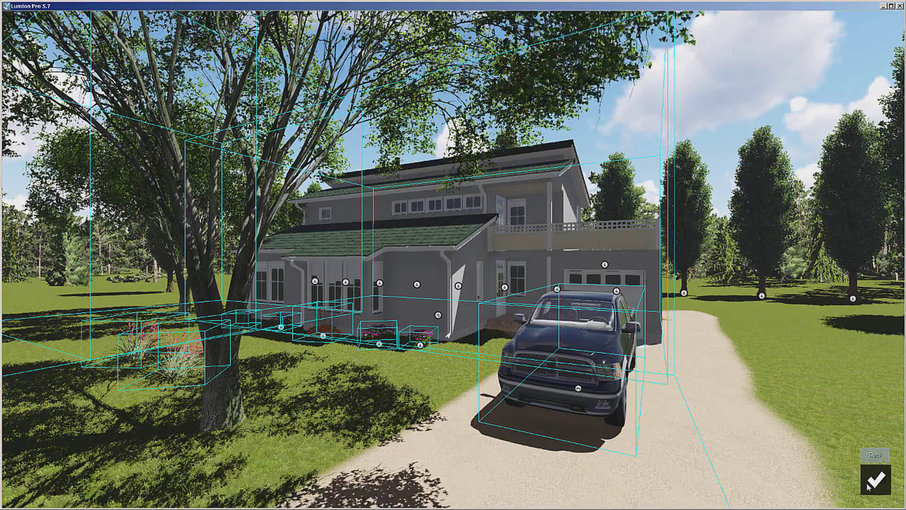
{"action": "left_click", "coordinate": [875, 479]}
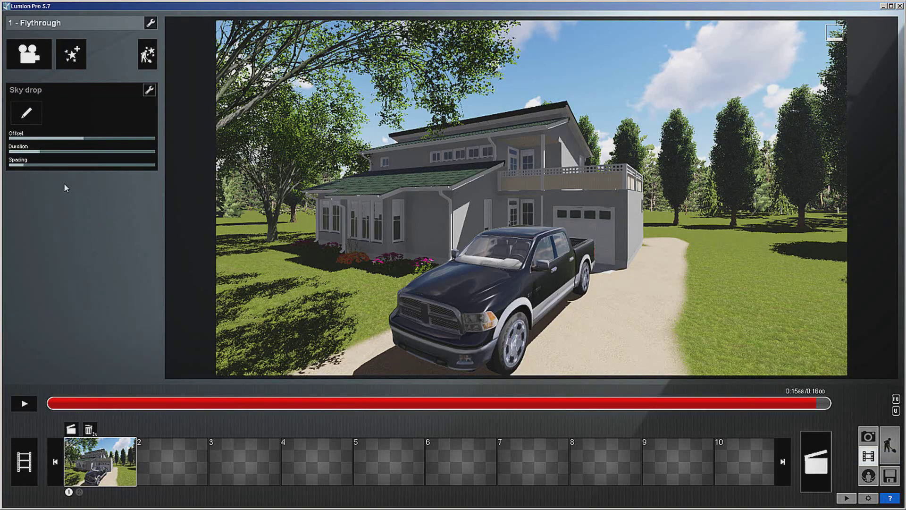
Step: Preview the Sky drop animation by playing the Flythrough clip and scrubbing through its first half
{"action": "left_click", "coordinate": [96, 403]}
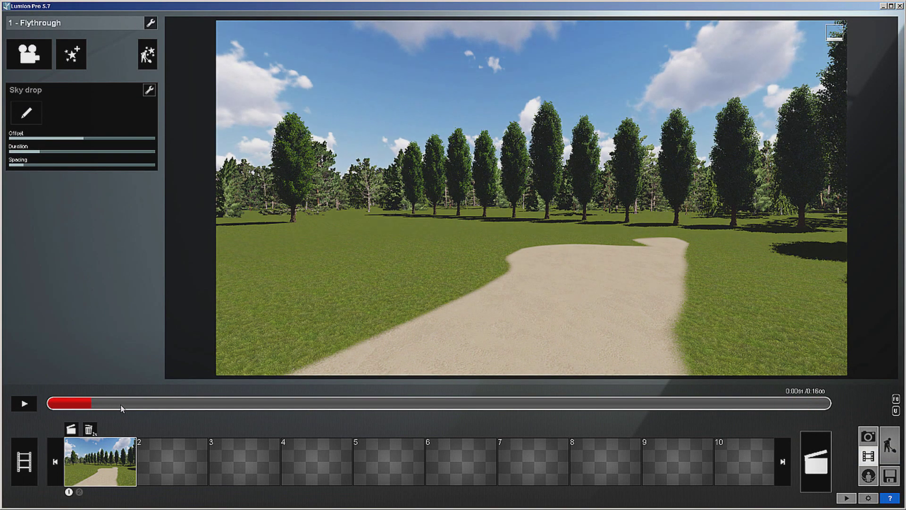
{"action": "left_click_drag", "start_coordinate": [219, 403], "coordinate": [194, 424]}
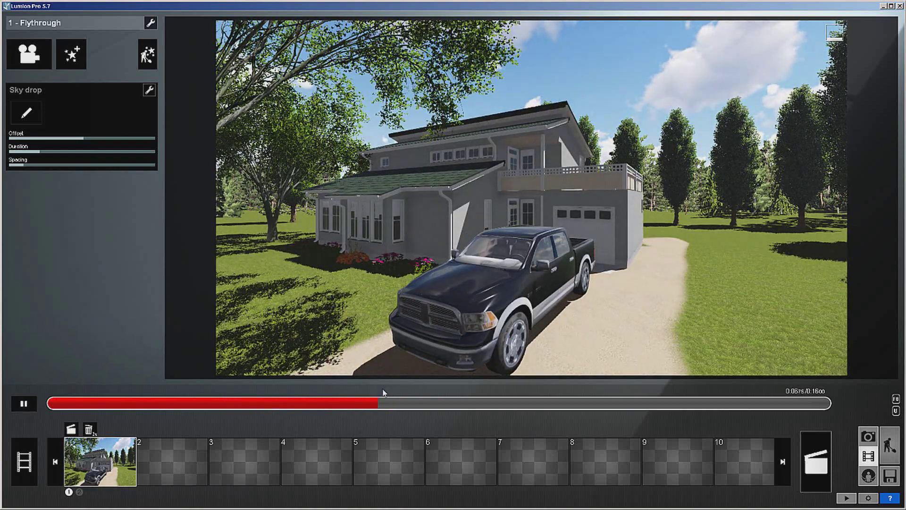
{"action": "left_click", "coordinate": [24, 404]}
{"action": "left_click", "coordinate": [429, 407]}
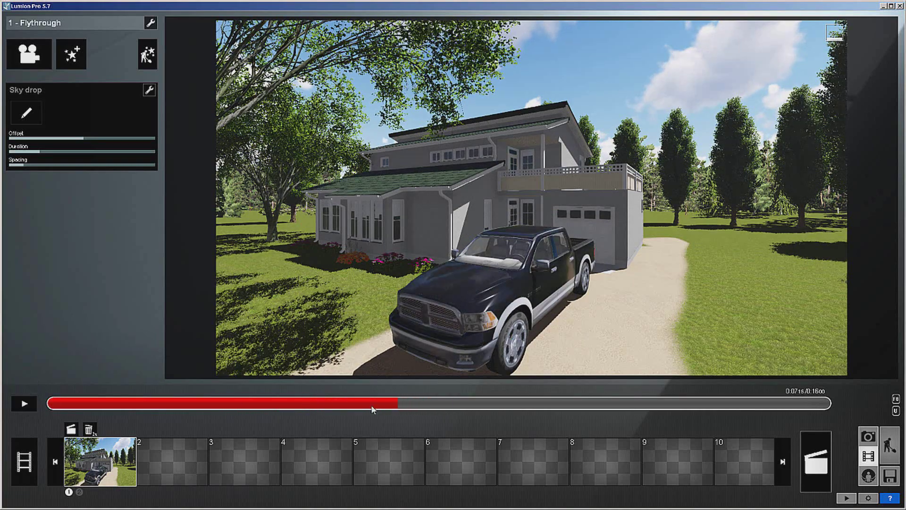
{"action": "left_click_drag", "start_coordinate": [341, 410], "coordinate": [93, 409]}
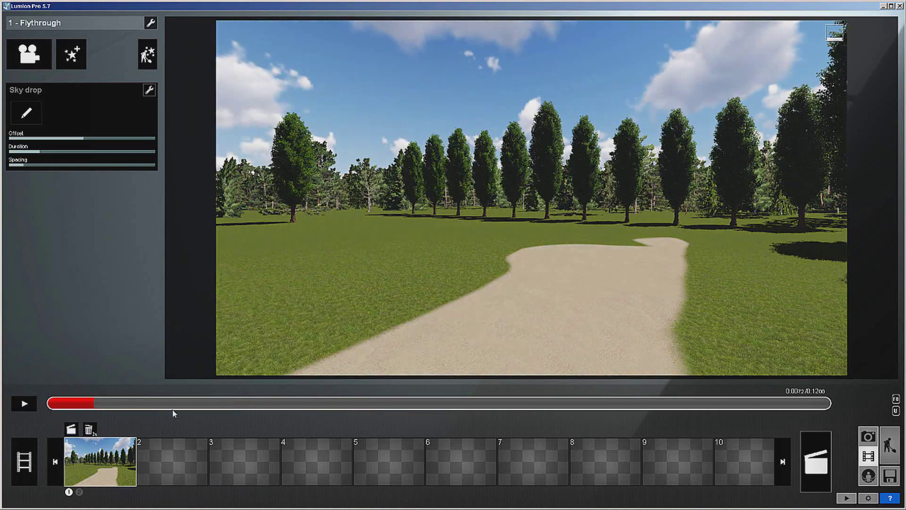
{"action": "left_click_drag", "start_coordinate": [189, 415], "coordinate": [154, 405]}
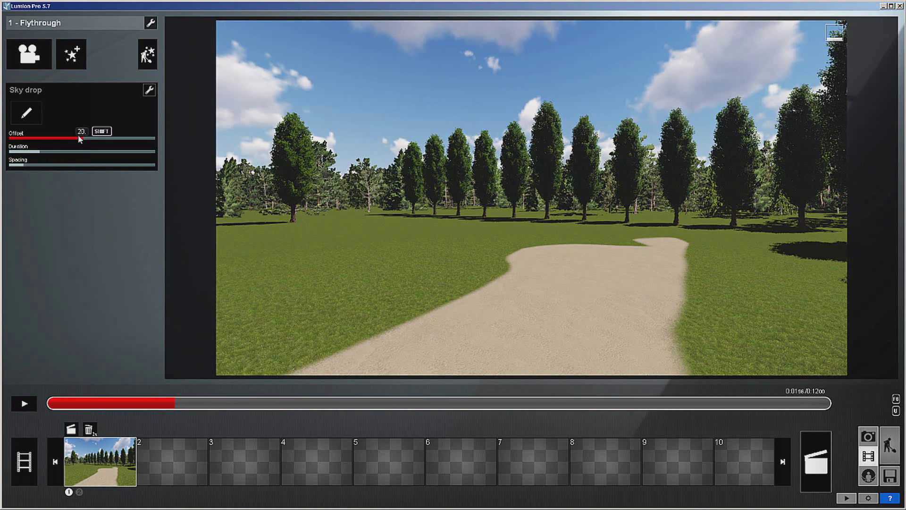
Step: Set the Sky drop offset to 458.1 and spacing to 16.8, and play back the start of the clip
{"action": "left_click_drag", "start_coordinate": [79, 137], "coordinate": [109, 144]}
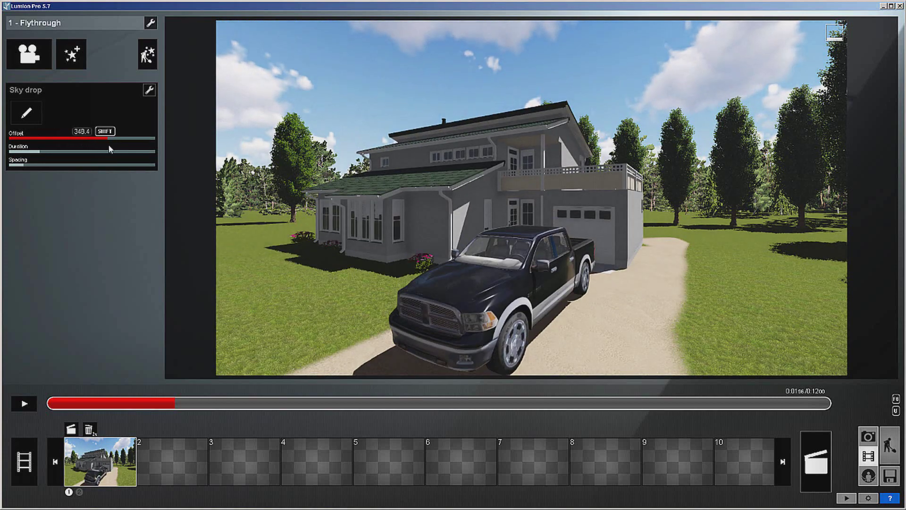
{"action": "left_click", "coordinate": [152, 407]}
{"action": "left_click_drag", "start_coordinate": [152, 407], "coordinate": [121, 408]}
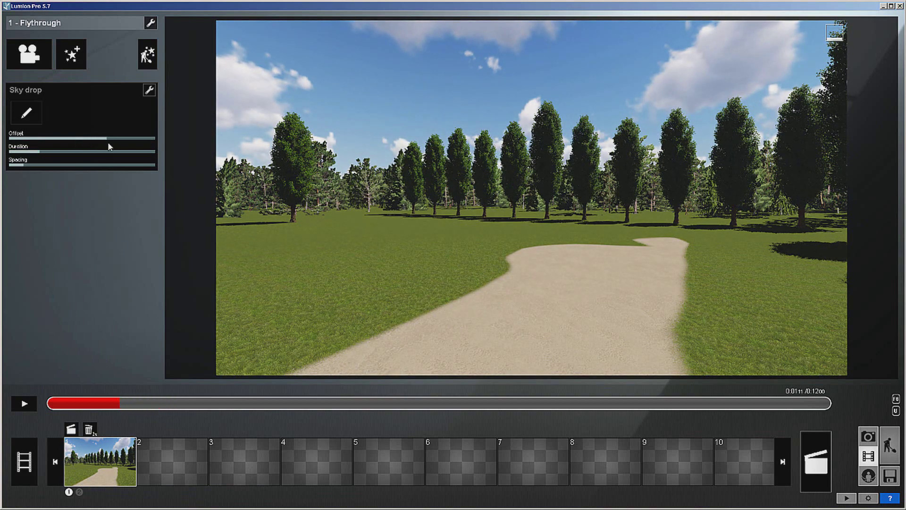
{"action": "left_click_drag", "start_coordinate": [105, 137], "coordinate": [116, 135]}
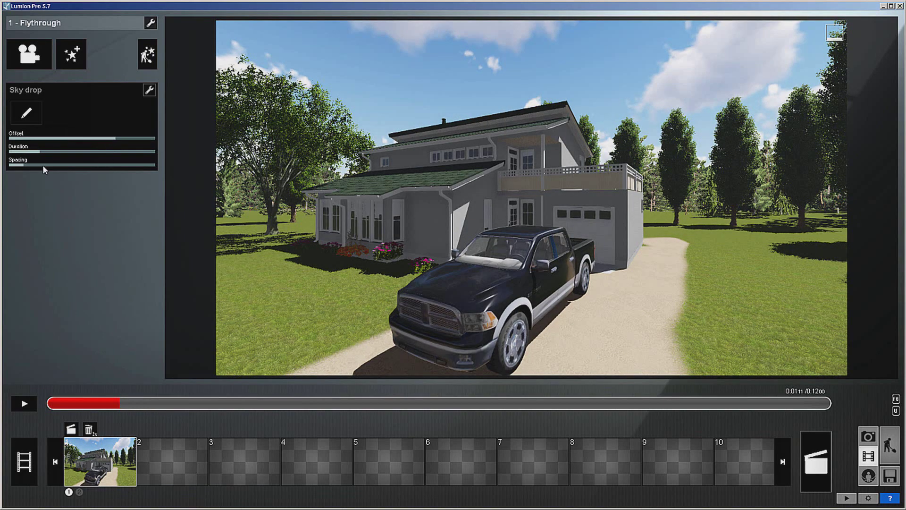
{"action": "left_click_drag", "start_coordinate": [21, 165], "coordinate": [70, 165]}
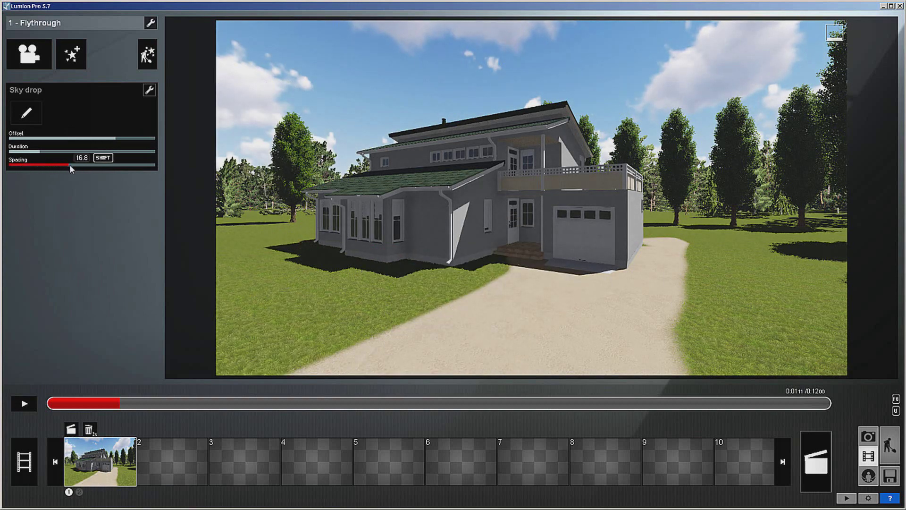
{"action": "left_click", "coordinate": [50, 405]}
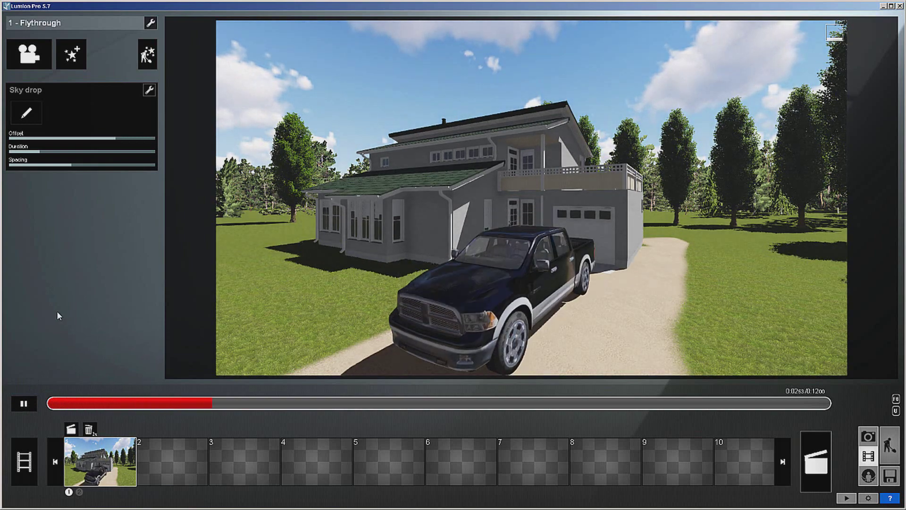
{"action": "left_click", "coordinate": [24, 404]}
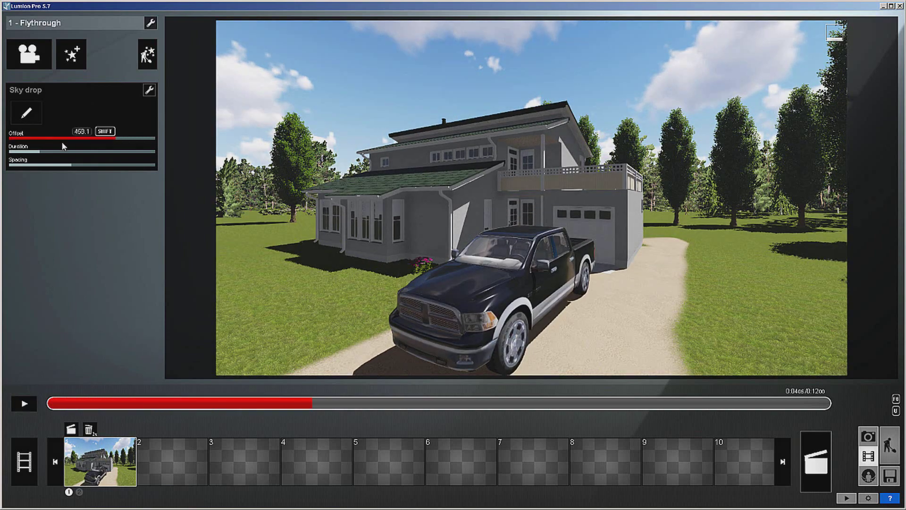
Step: Reduce the Sky drop spacing, set its offset to about 271, and play back the clip
{"action": "left_click_drag", "start_coordinate": [67, 164], "coordinate": [52, 169]}
{"action": "left_click_drag", "start_coordinate": [113, 142], "coordinate": [103, 143]}
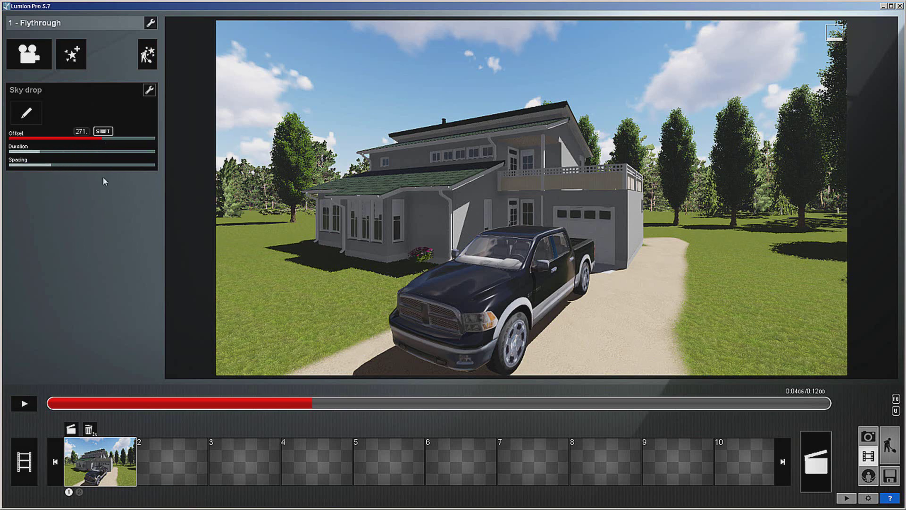
{"action": "left_click", "coordinate": [70, 406]}
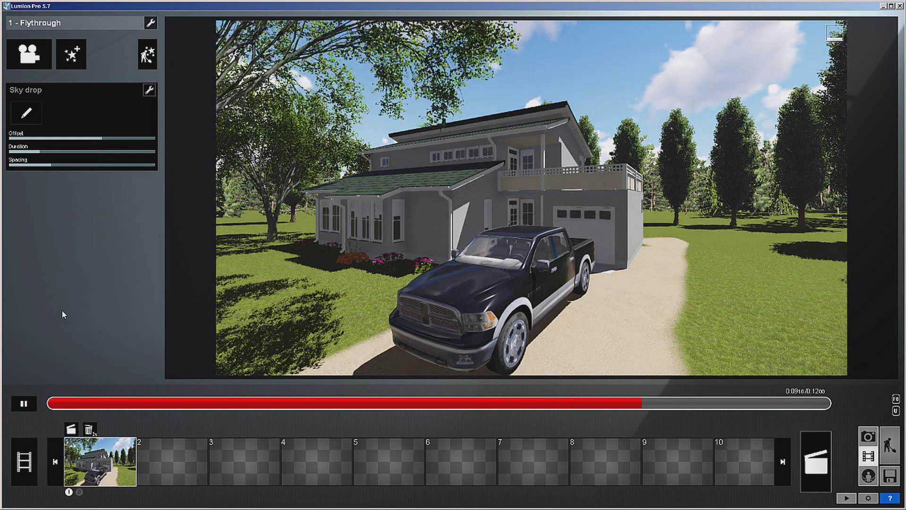
{"action": "left_click", "coordinate": [31, 406]}
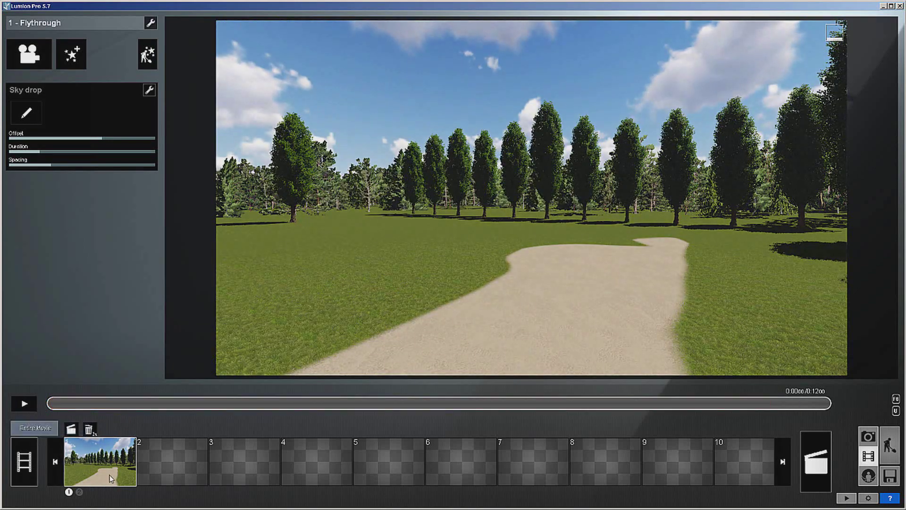
Step: Open the Flythrough clip's camera path and delete its surplus camera photos so that only one is left
{"action": "left_click", "coordinate": [109, 474]}
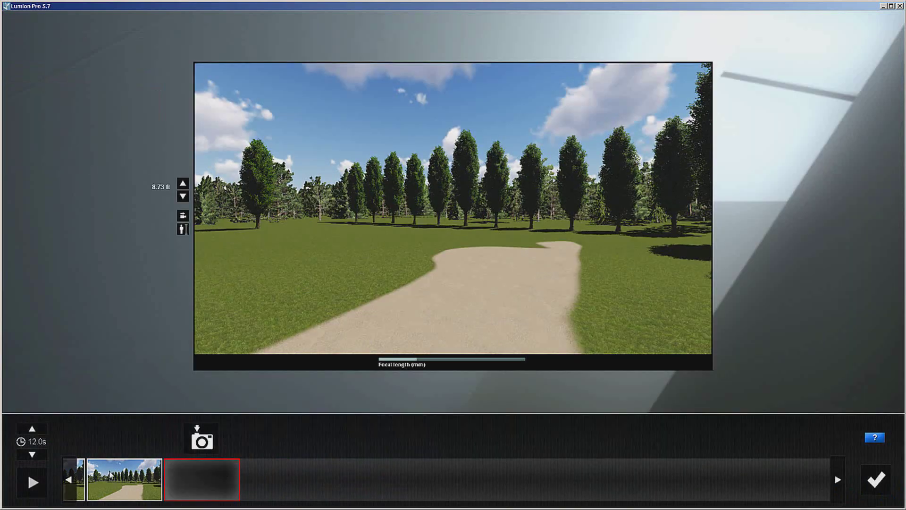
{"action": "left_click", "coordinate": [69, 481]}
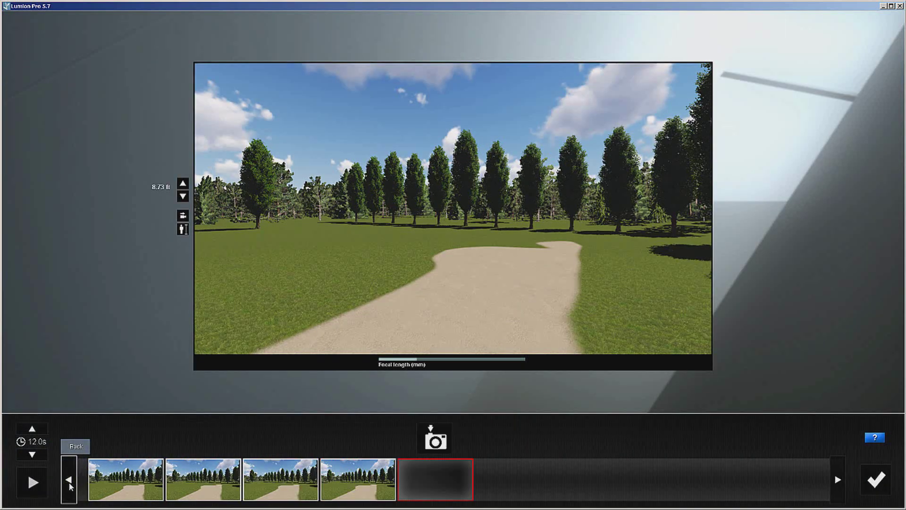
{"action": "left_click", "coordinate": [442, 489]}
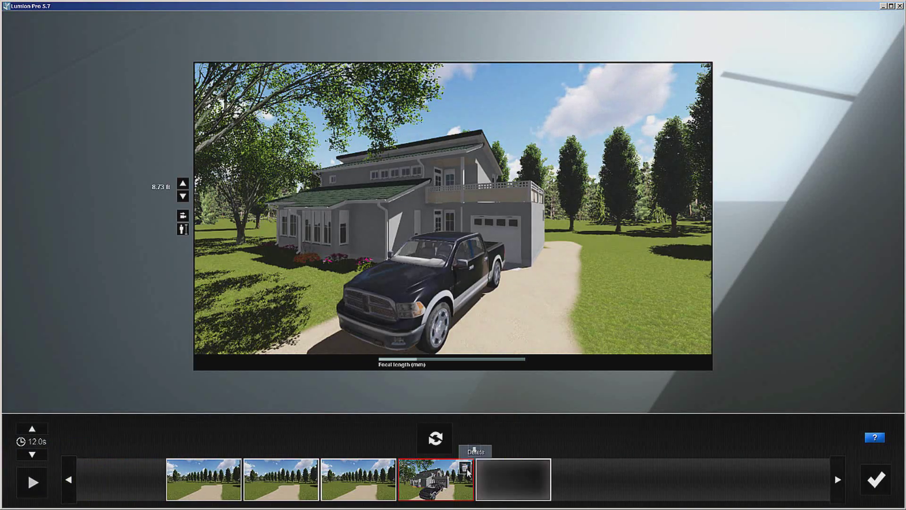
{"action": "left_click", "coordinate": [467, 467]}
{"action": "left_click", "coordinate": [378, 477]}
{"action": "left_click", "coordinate": [388, 469]}
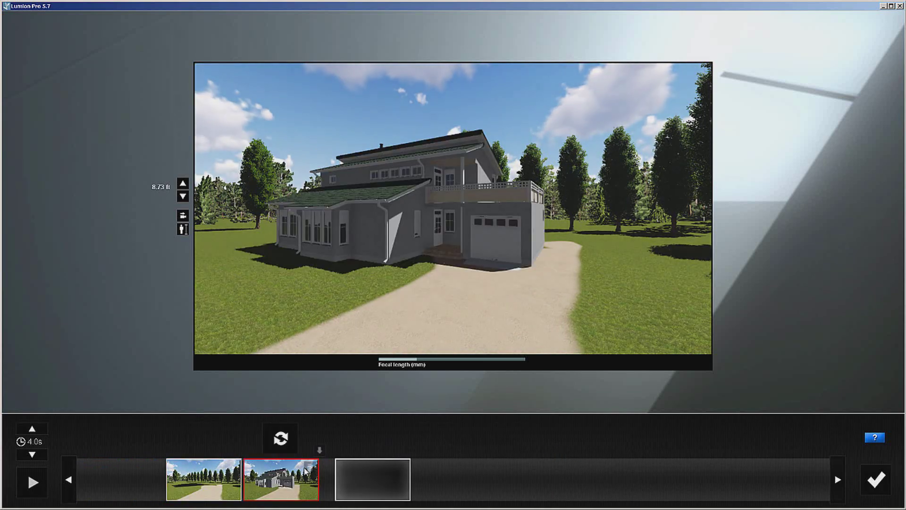
{"action": "left_click", "coordinate": [310, 467]}
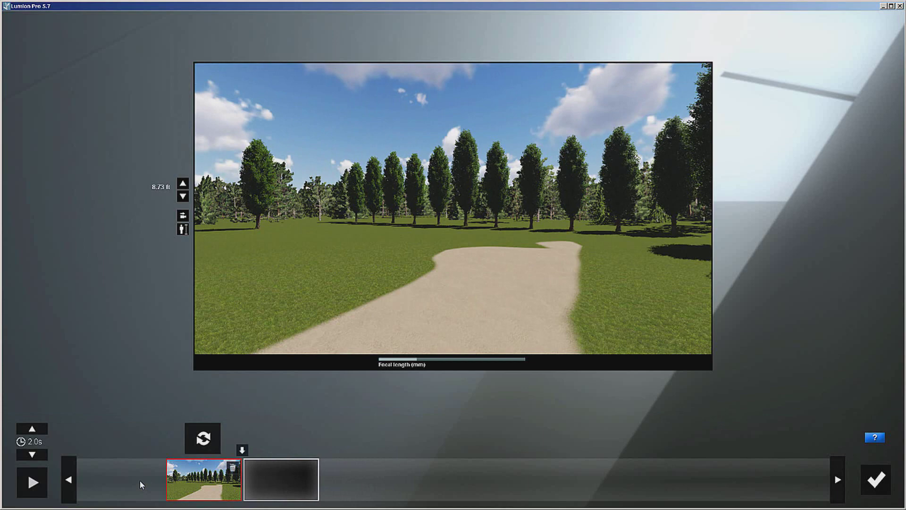
Step: Reframe the camera sideways to take in more of the front lawn and capture identical photos for a 16-second still shot
{"action": "key", "text": "a"}
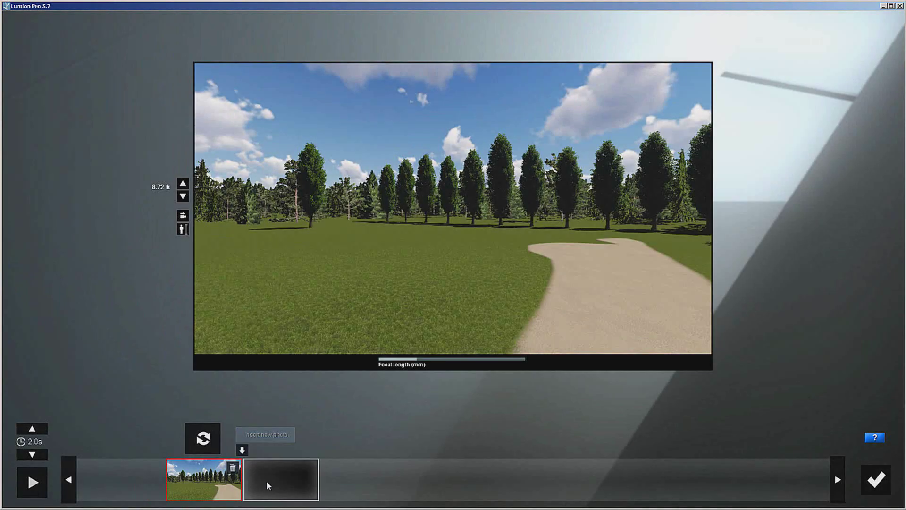
{"action": "left_click", "coordinate": [265, 482]}
{"action": "left_click", "coordinate": [280, 439]}
{"action": "left_click", "coordinate": [277, 440]}
{"action": "left_click", "coordinate": [277, 440]}
{"action": "left_click", "coordinate": [277, 440]}
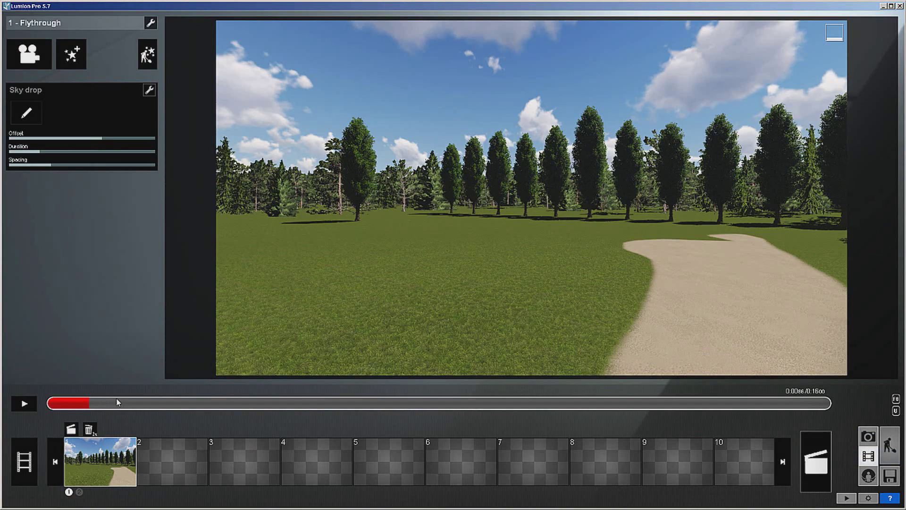
Step: Play back the Flythrough clip from the new viewpoint and shorten the Sky drop spacing
{"action": "left_click_drag", "start_coordinate": [119, 402], "coordinate": [156, 410]}
{"action": "left_click", "coordinate": [24, 403]}
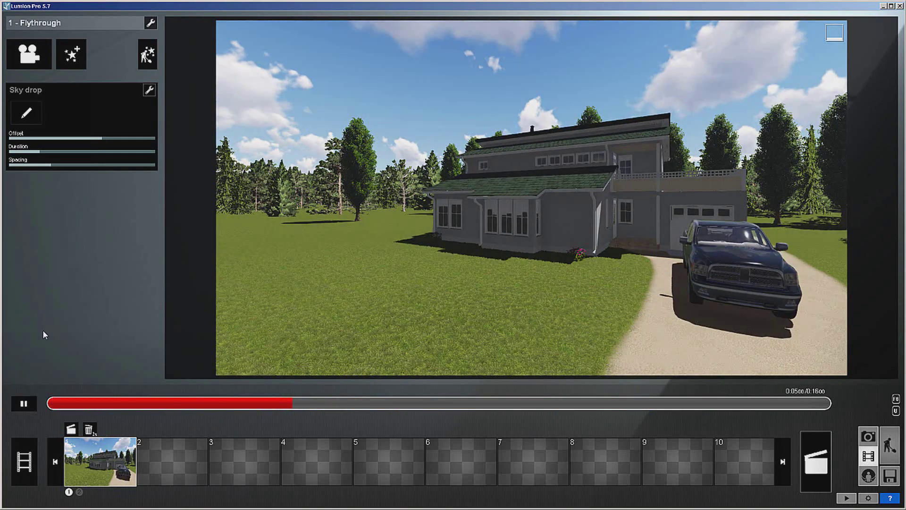
{"action": "left_click", "coordinate": [24, 404]}
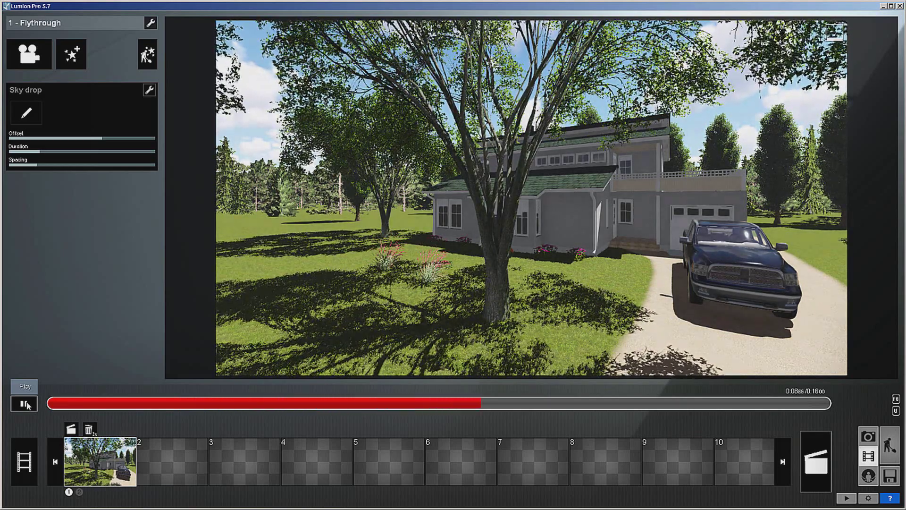
{"action": "left_click", "coordinate": [24, 404]}
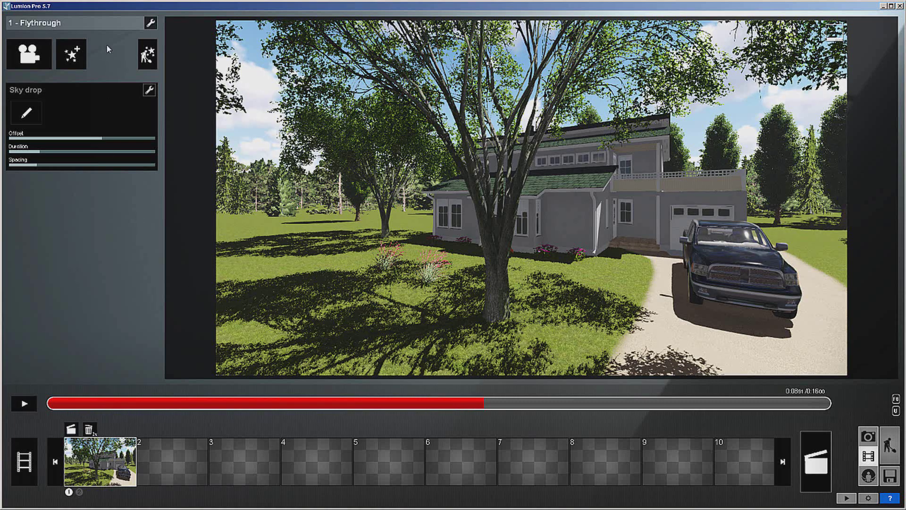
Step: Add a Bloom effect from the colour and style effects to the Flythrough clip
{"action": "left_click", "coordinate": [72, 54]}
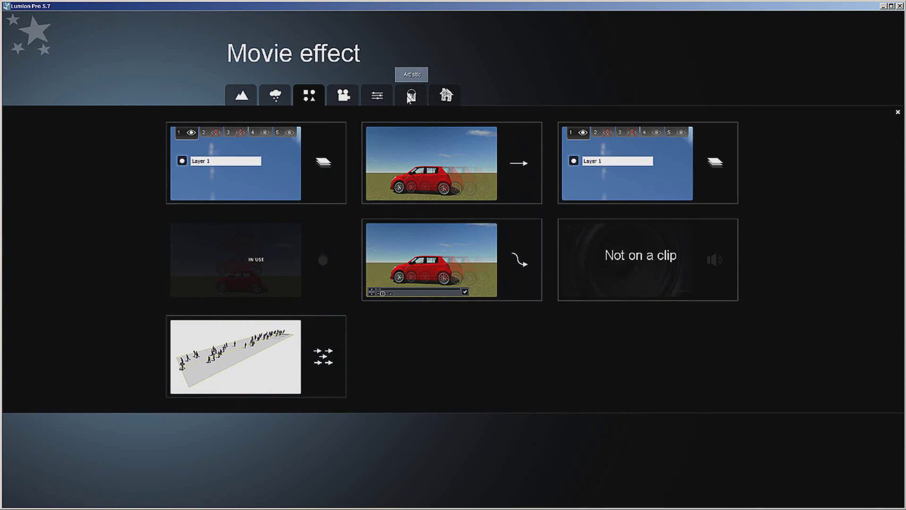
{"action": "left_click", "coordinate": [379, 98]}
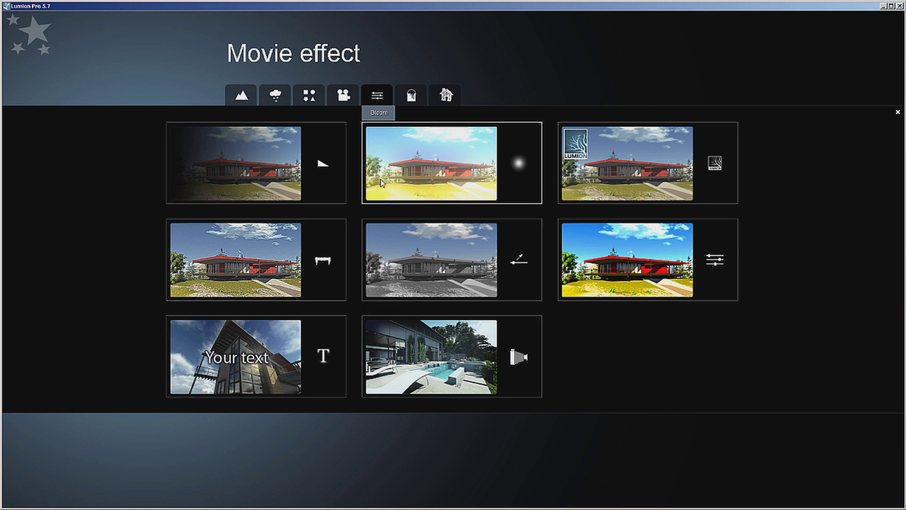
{"action": "left_click", "coordinate": [386, 198]}
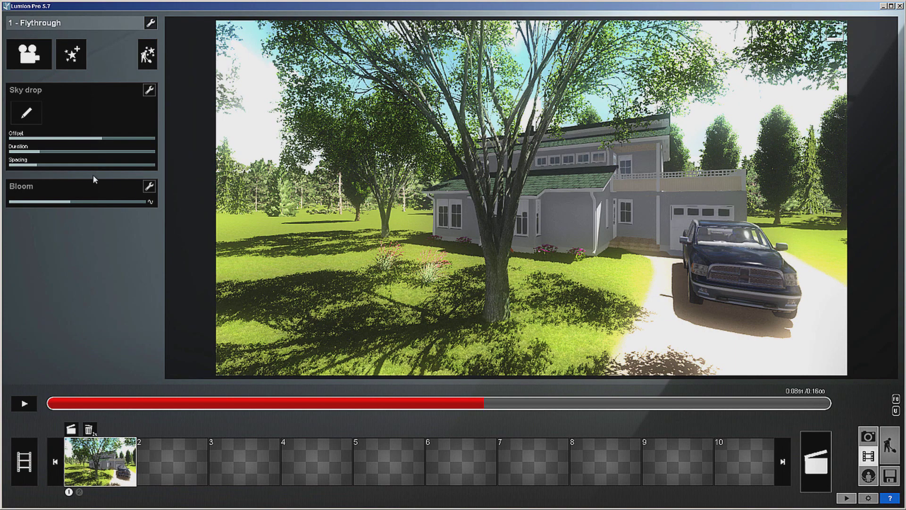
Step: Reduce the Bloom amount slightly and add a God rays effect from the artistic effects to the Flythrough clip
{"action": "mouse_move", "coordinate": [71, 203]}
{"action": "left_mouse_down"}
{"action": "mouse_move", "coordinate": [99, 201]}
{"action": "mouse_move", "coordinate": [69, 205]}
{"action": "left_mouse_up"}
{"action": "left_click", "coordinate": [81, 58]}
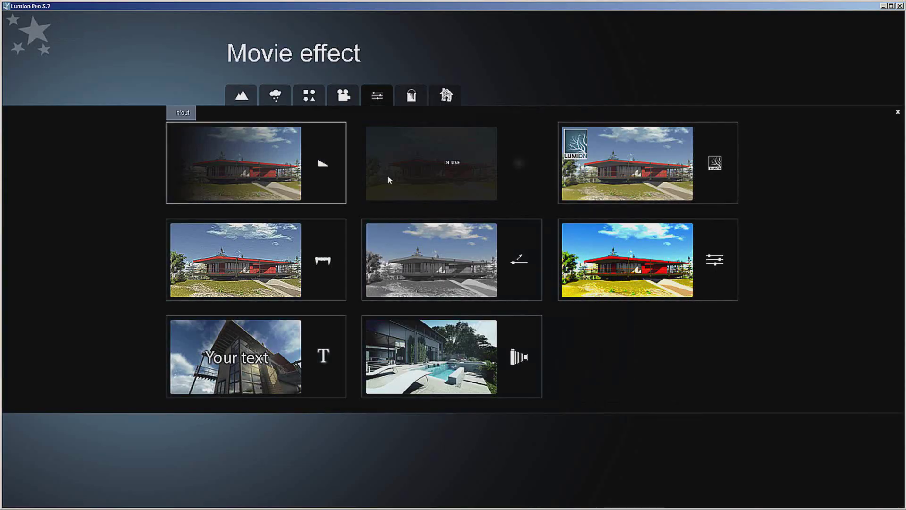
{"action": "left_click", "coordinate": [410, 96]}
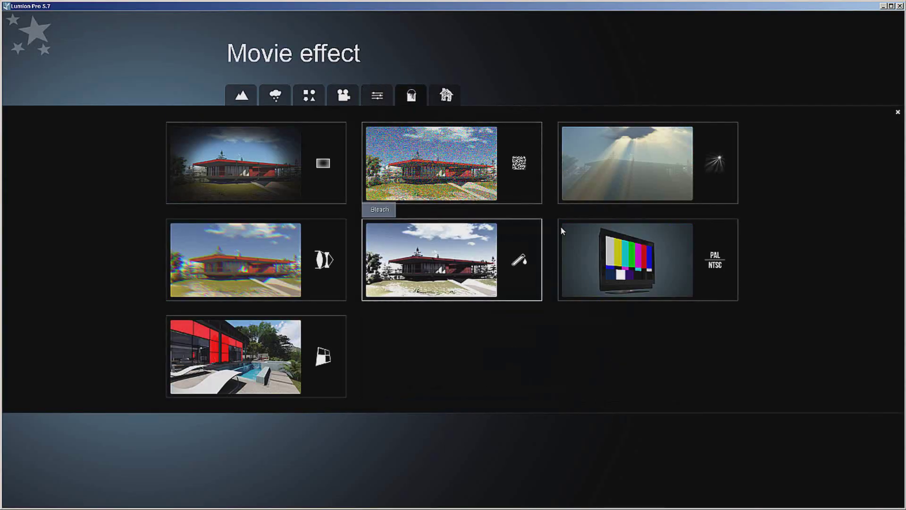
{"action": "left_click", "coordinate": [561, 172]}
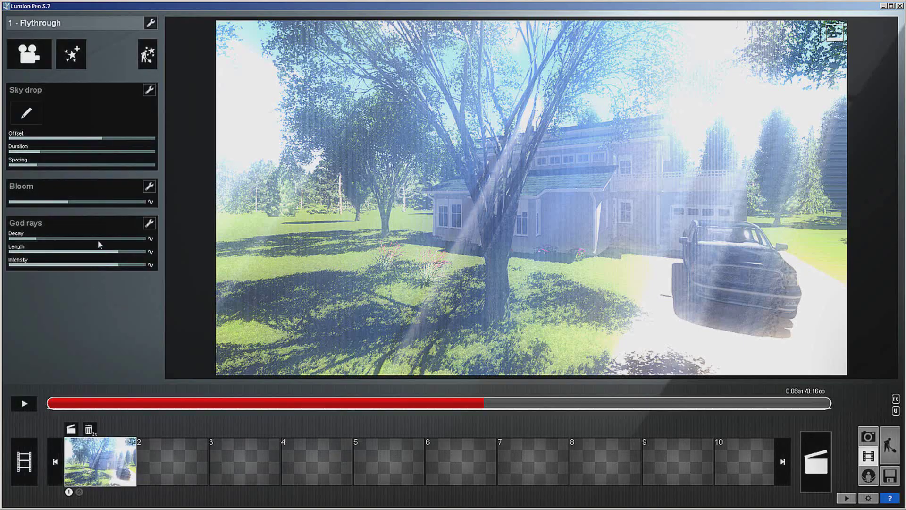
Step: Soften the God rays by raising their decay and lowering their length and intensity to moderate levels
{"action": "mouse_move", "coordinate": [88, 244]}
{"action": "left_click_drag", "start_coordinate": [61, 245], "coordinate": [84, 246]}
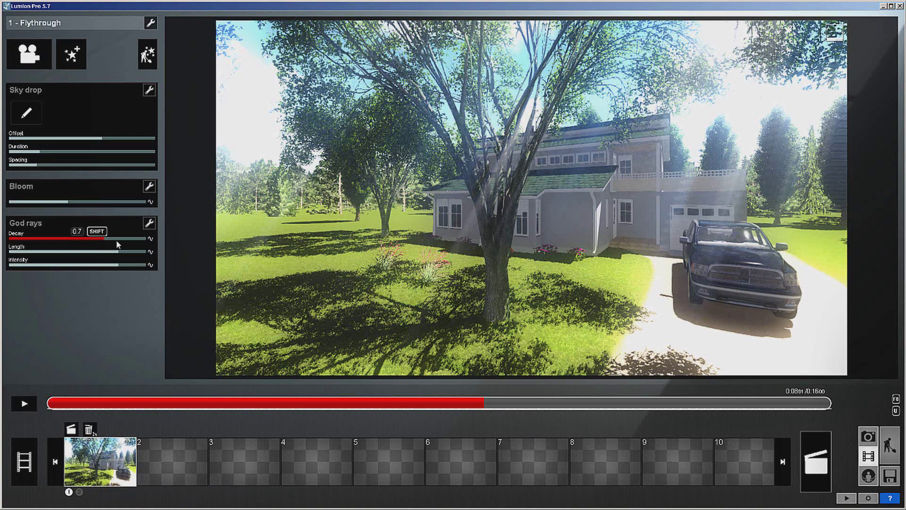
{"action": "left_click_drag", "start_coordinate": [135, 238], "coordinate": [91, 265]}
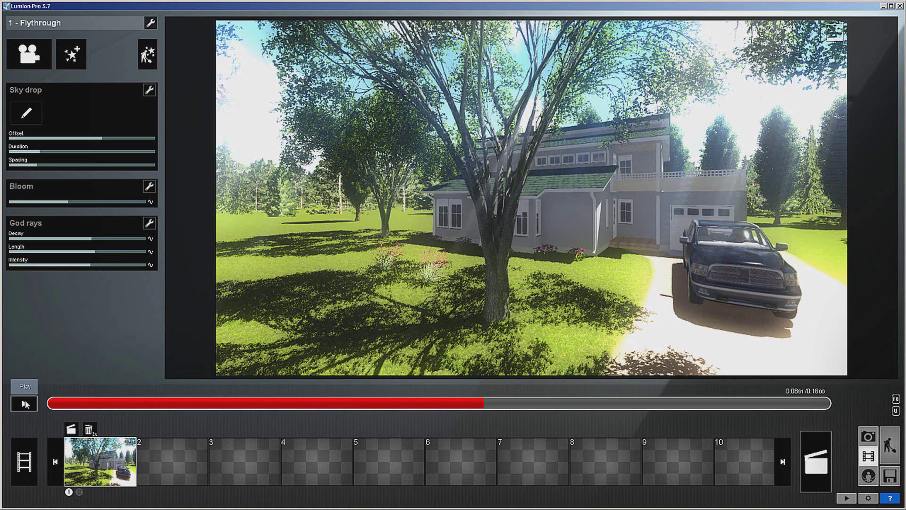
{"action": "left_click", "coordinate": [71, 61]}
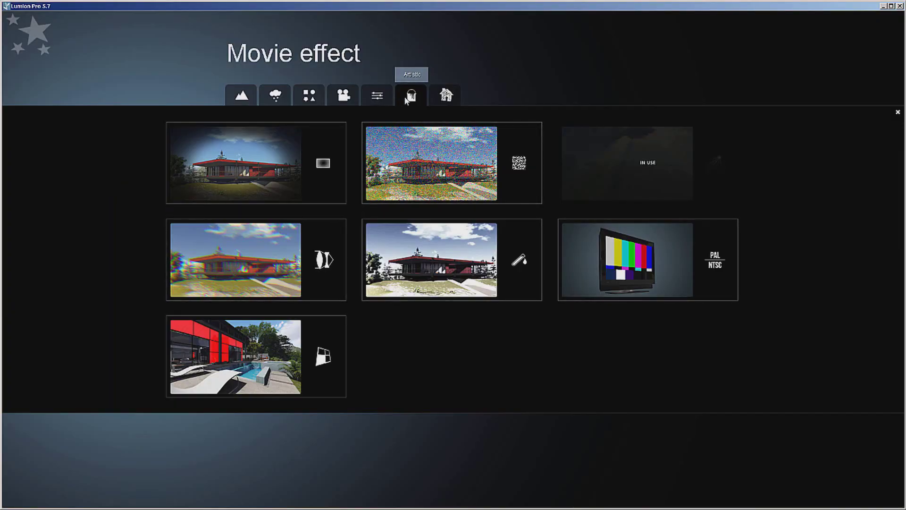
{"action": "left_click", "coordinate": [442, 98]}
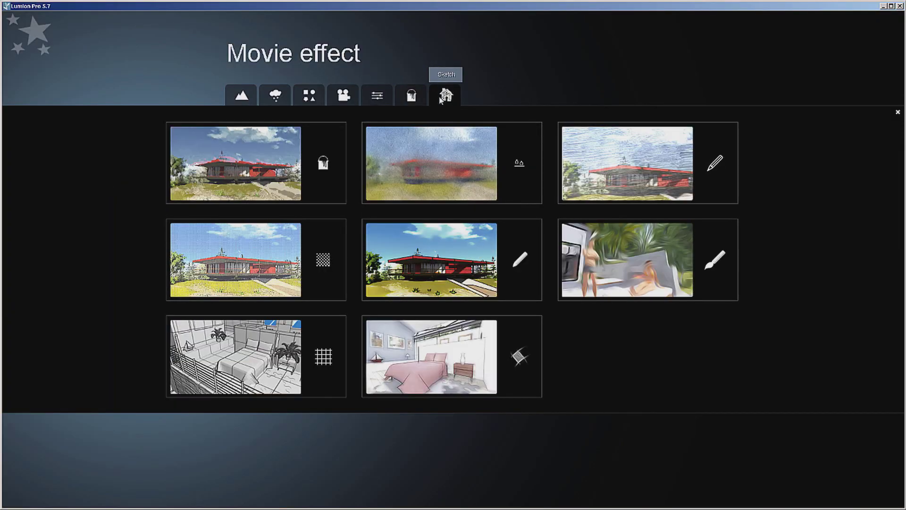
{"action": "left_click", "coordinate": [432, 259]}
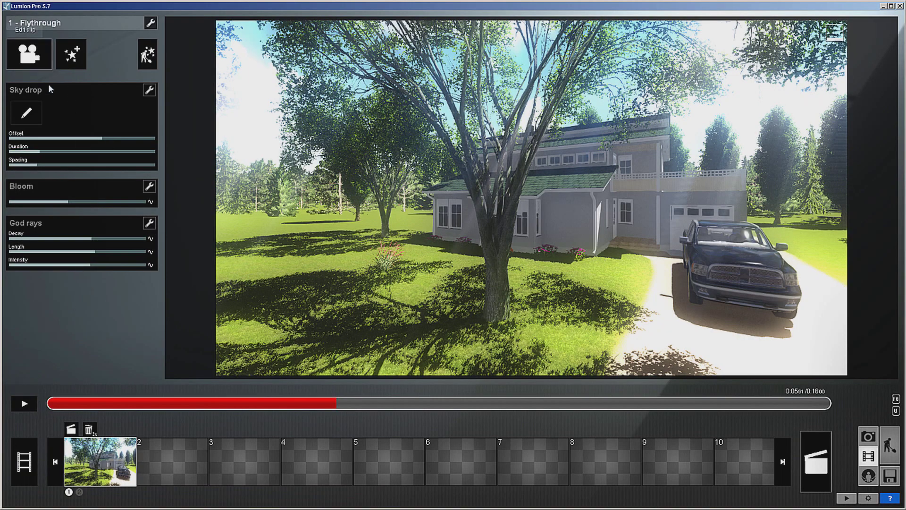
Step: Add a Pastel Sketch effect to the Flythrough clip, try its style presets, apply the last one and play back the clip
{"action": "left_click", "coordinate": [73, 52]}
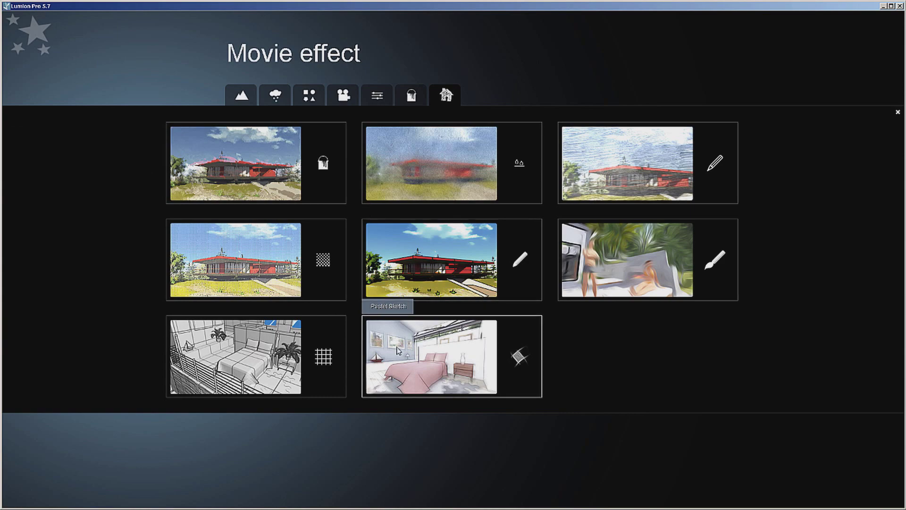
{"action": "left_click", "coordinate": [403, 350]}
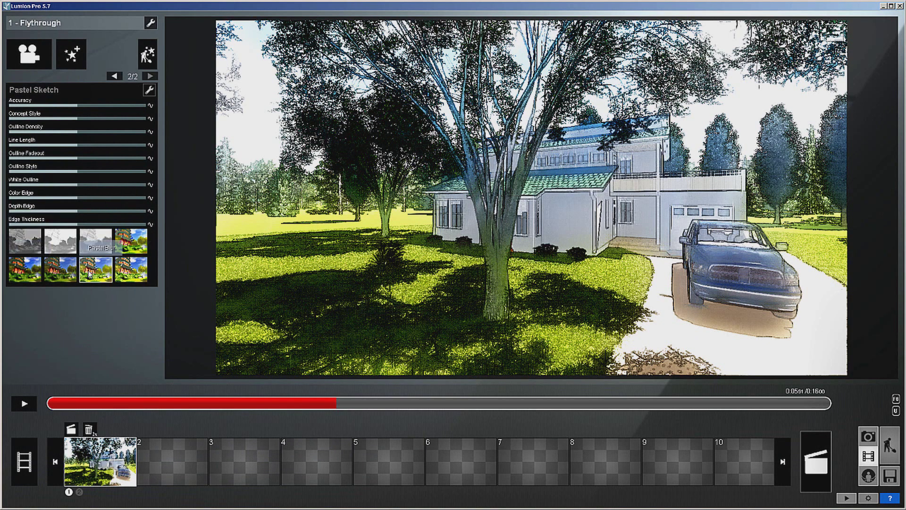
{"action": "left_click", "coordinate": [88, 239]}
{"action": "left_click", "coordinate": [94, 273]}
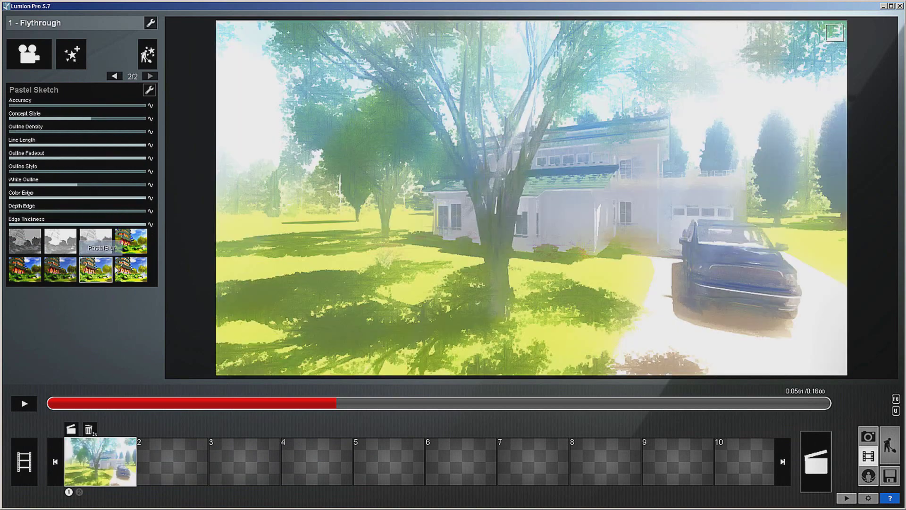
{"action": "left_click", "coordinate": [128, 268]}
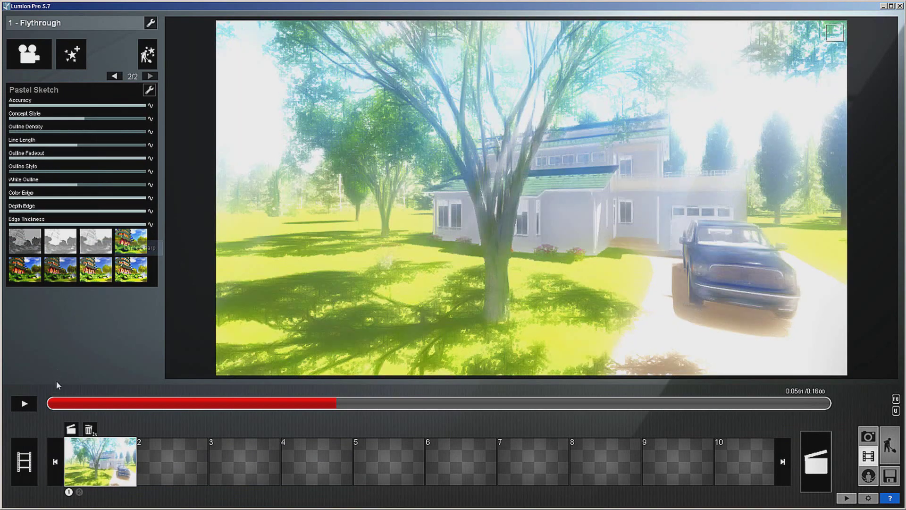
{"action": "left_click", "coordinate": [51, 404]}
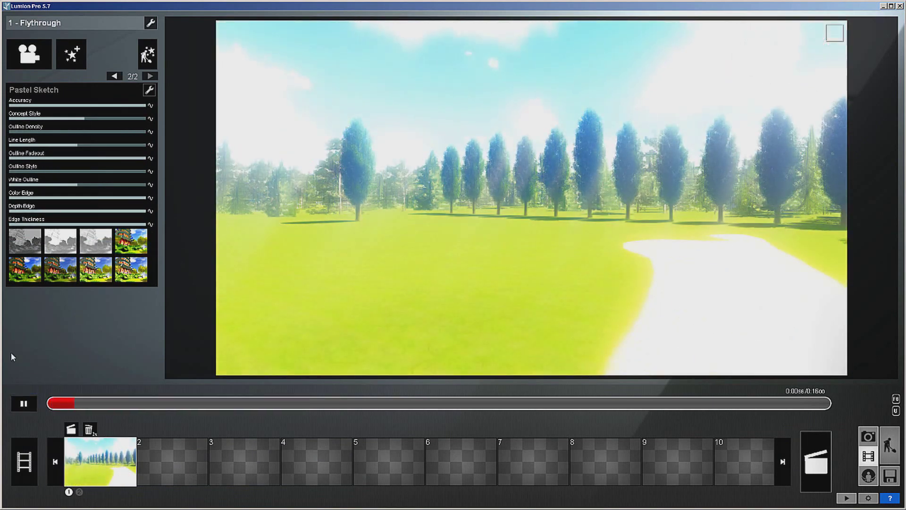